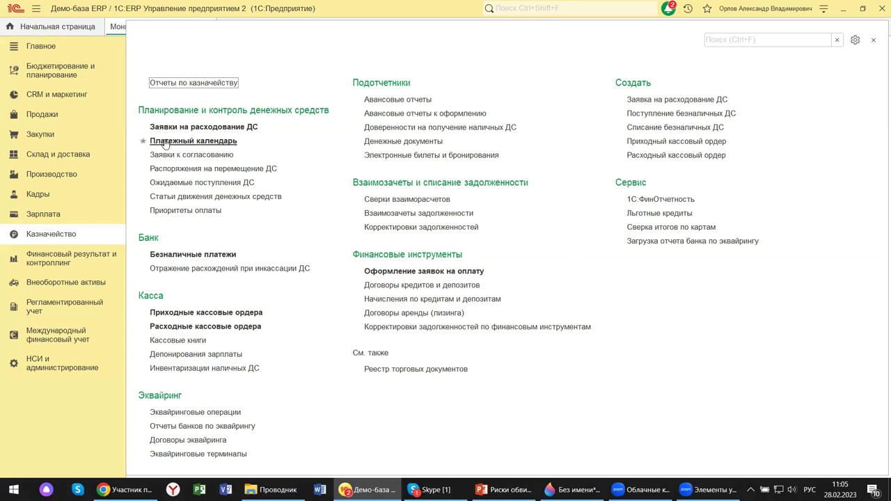
# - Open the Платежный календарь in the treasury section and display it in the Календарь → Платежи view
pyautogui.click(165, 142)
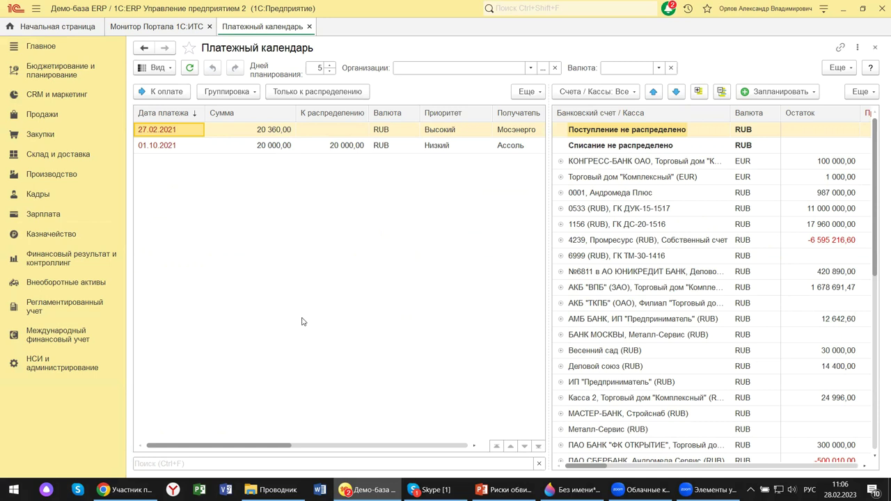
pyautogui.click(172, 72)
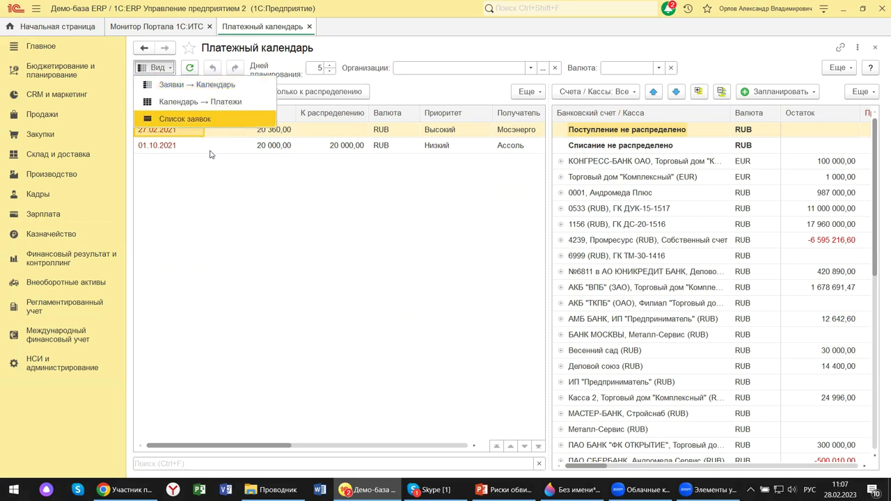
pyautogui.click(223, 86)
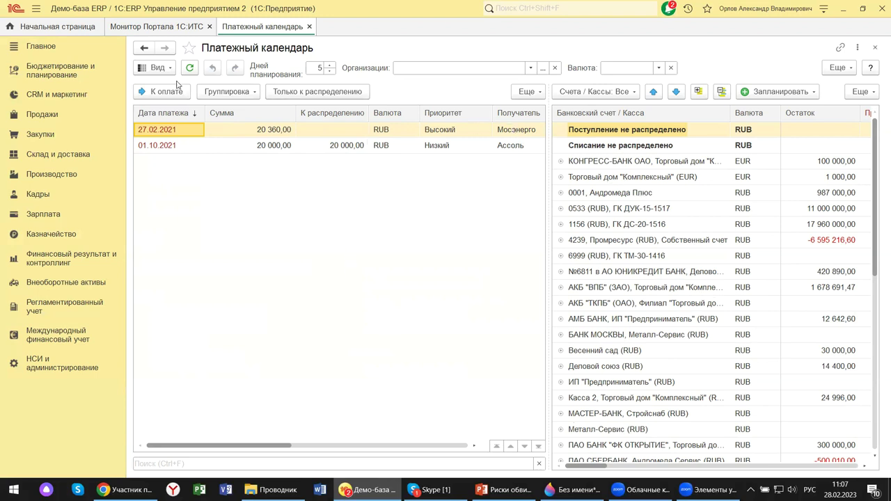
pyautogui.click(147, 67)
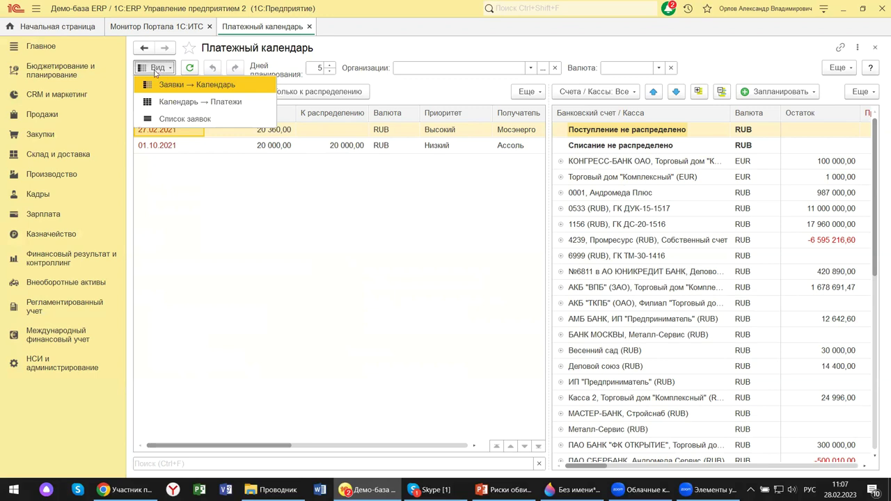
pyautogui.click(177, 102)
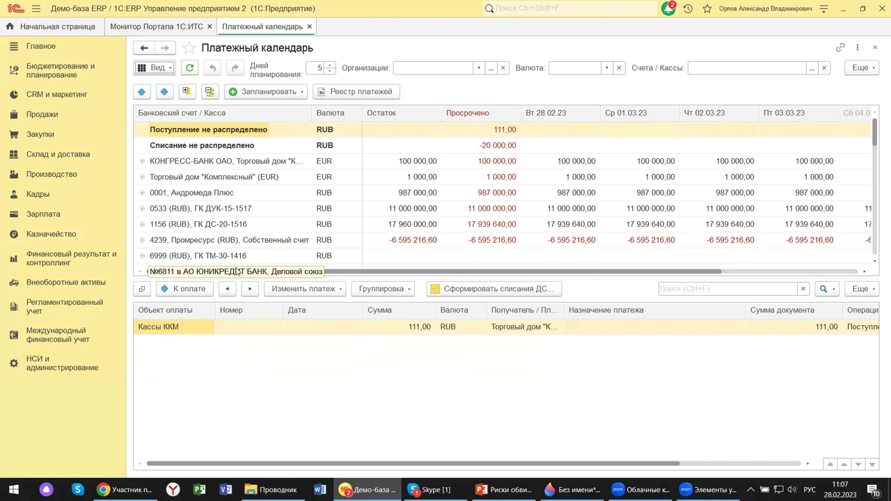
# - Expand the receipts and write-offs of the Андромеда Плюс, Торговый дом "Комплексный" (EUR), КОНГРЕСС-БАНК and ГК ДС-20-1516 accounts
pyautogui.click(143, 194)
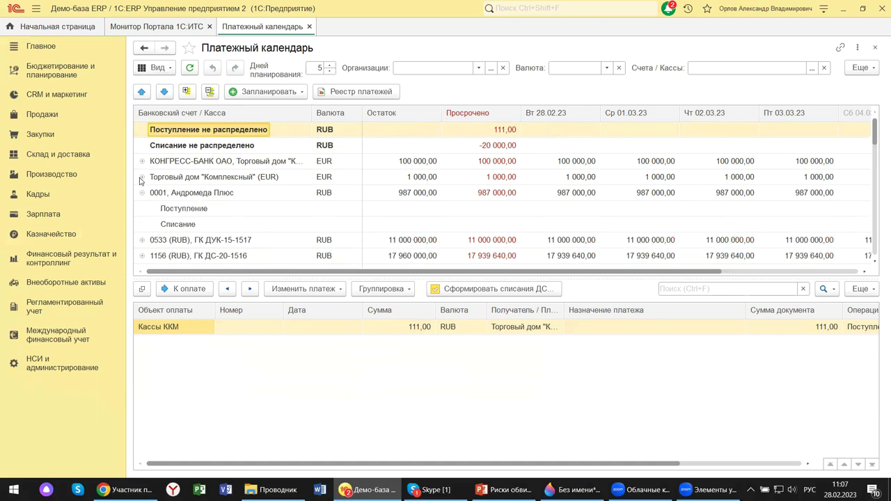
pyautogui.click(143, 178)
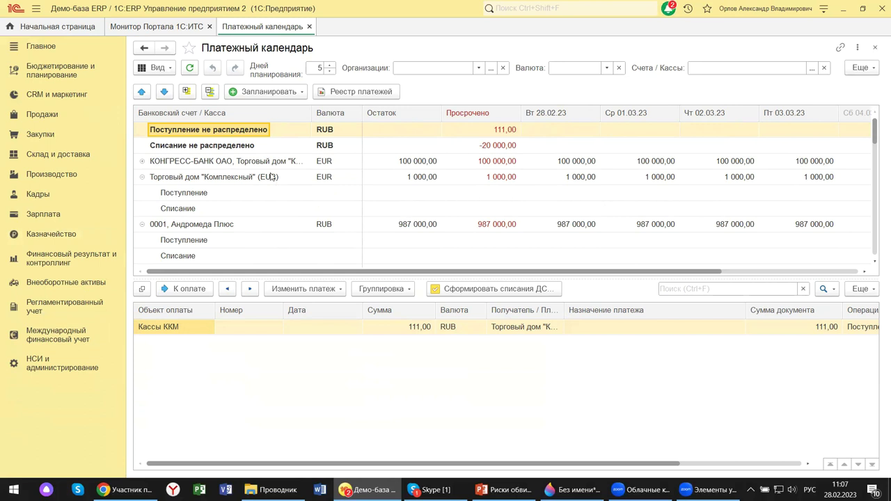
pyautogui.click(143, 161)
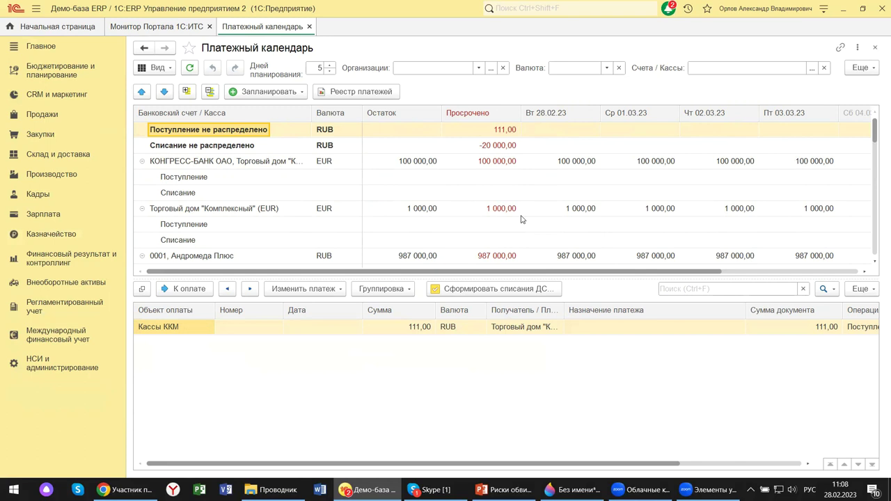
pyautogui.scroll(-2, 521, 219)
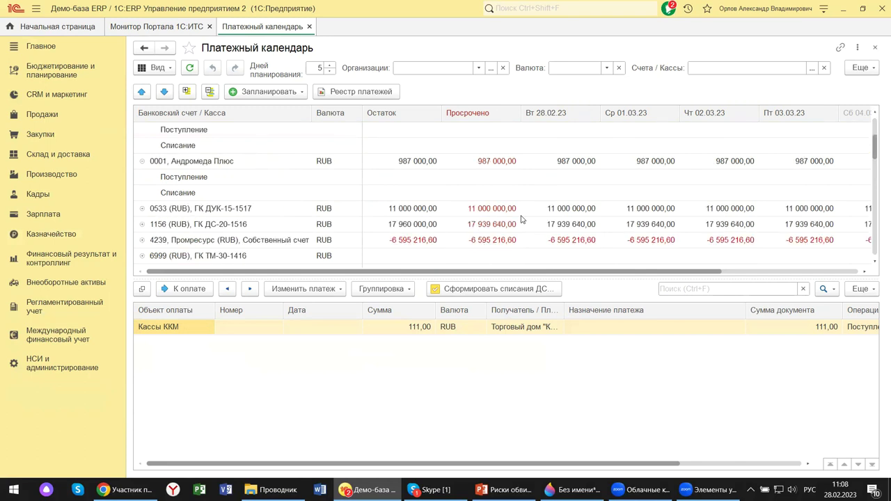
pyautogui.click(142, 224)
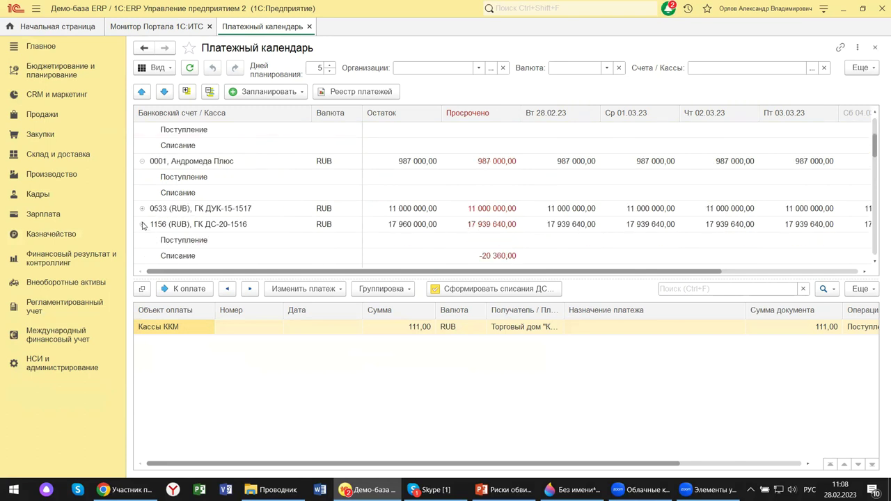
pyautogui.scroll(-2, 245, 248)
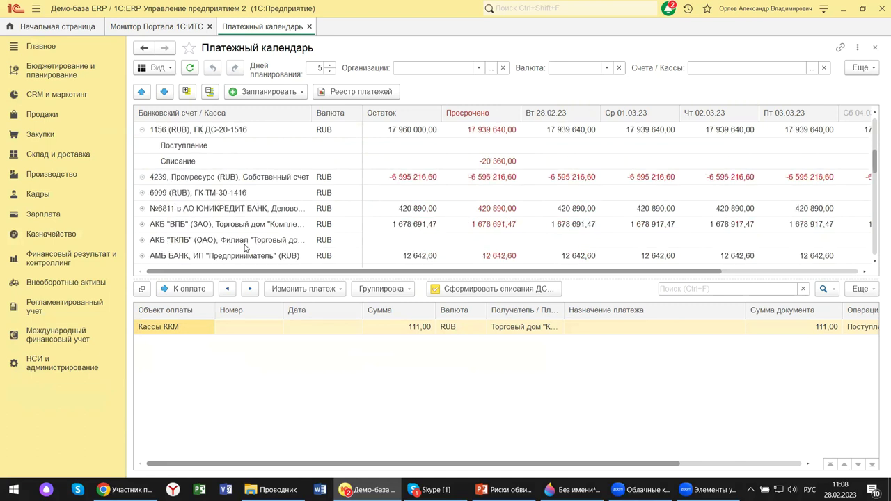
pyautogui.scroll(1, 245, 248)
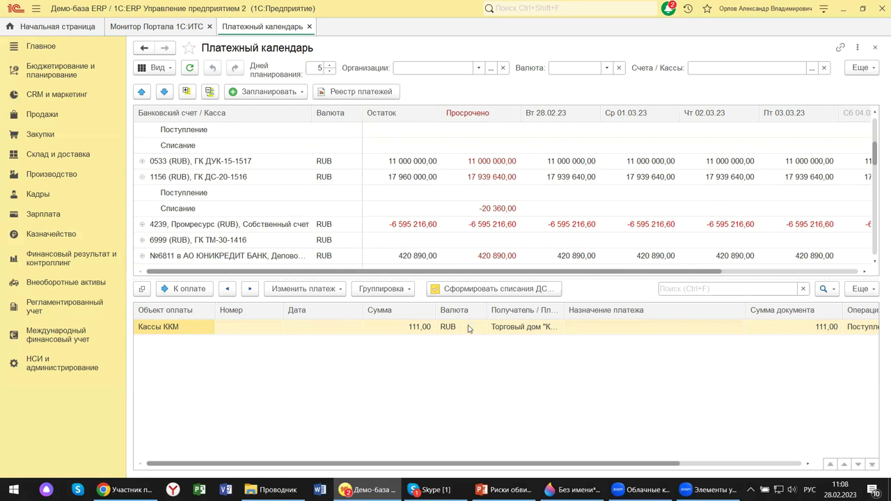
# - Switch the payment calendar to the Список заявок view to review the requests, and close the calendar
pyautogui.click(157, 68)
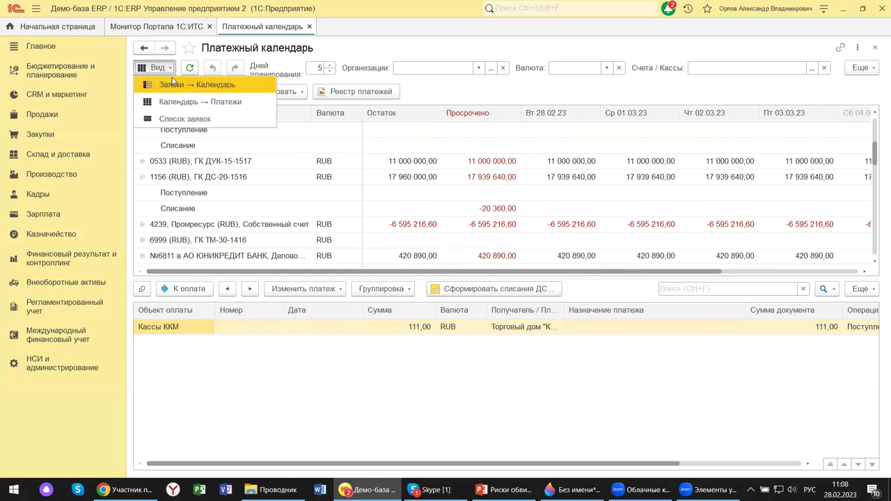
pyautogui.click(181, 120)
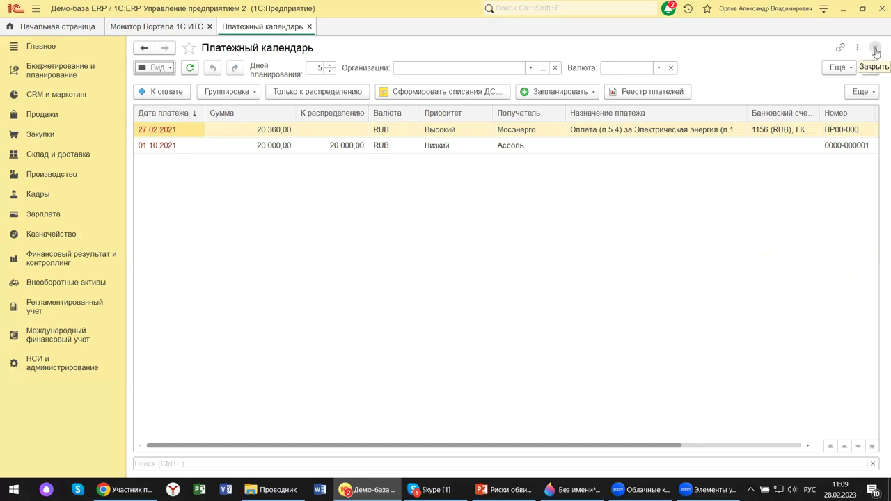
pyautogui.click(876, 48)
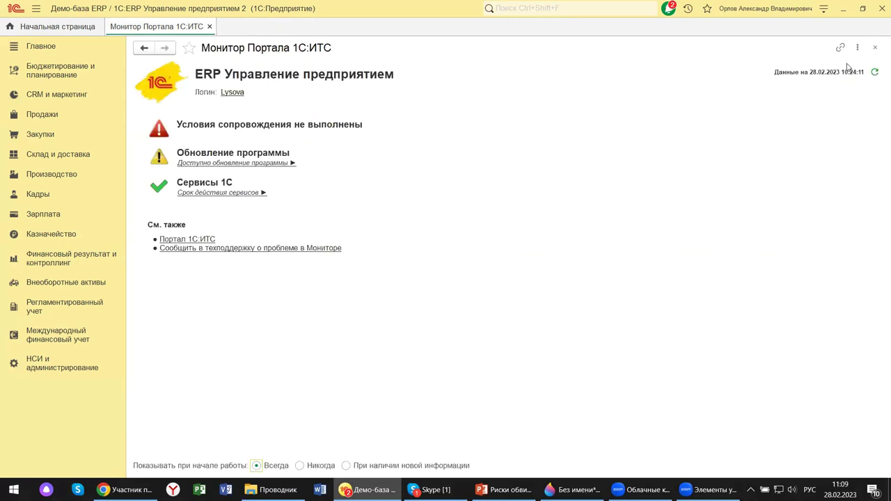
# - Open the Заявки на расходование ДС list from the treasury section
pyautogui.click(43, 236)
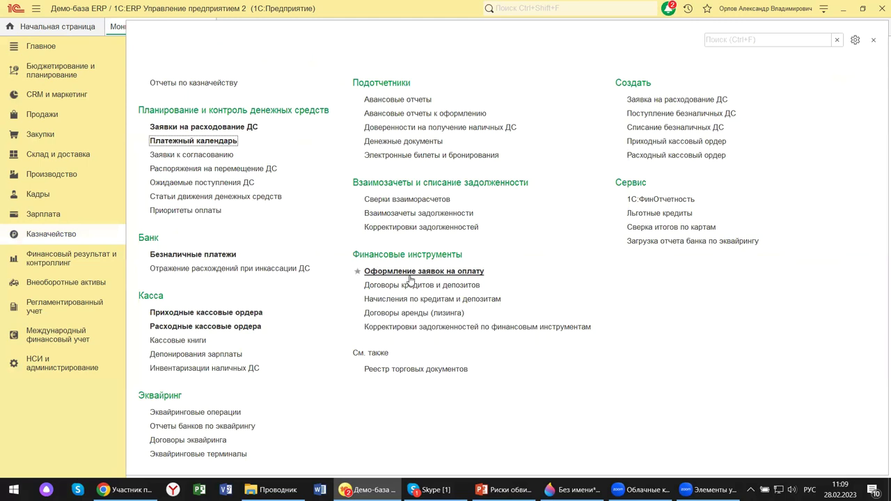
pyautogui.click(190, 131)
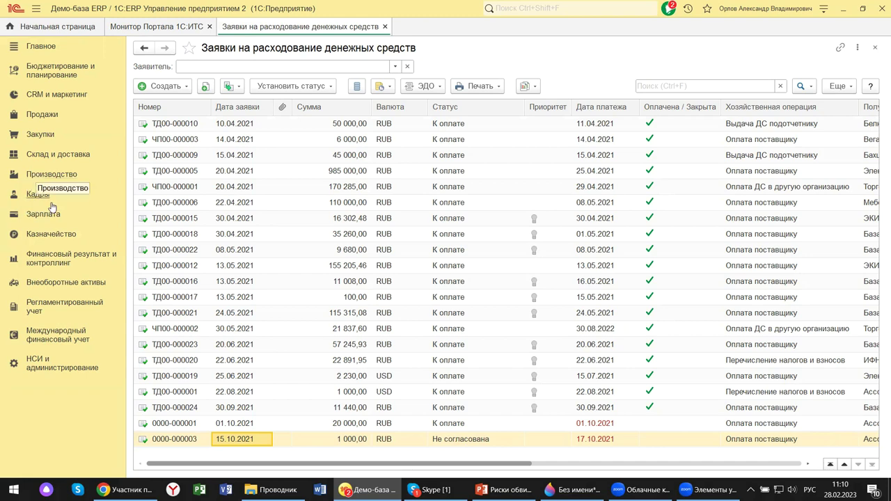
# - Reopen the Платежный календарь from the treasury section and set its view to Календарь → Платежи
pyautogui.click(59, 238)
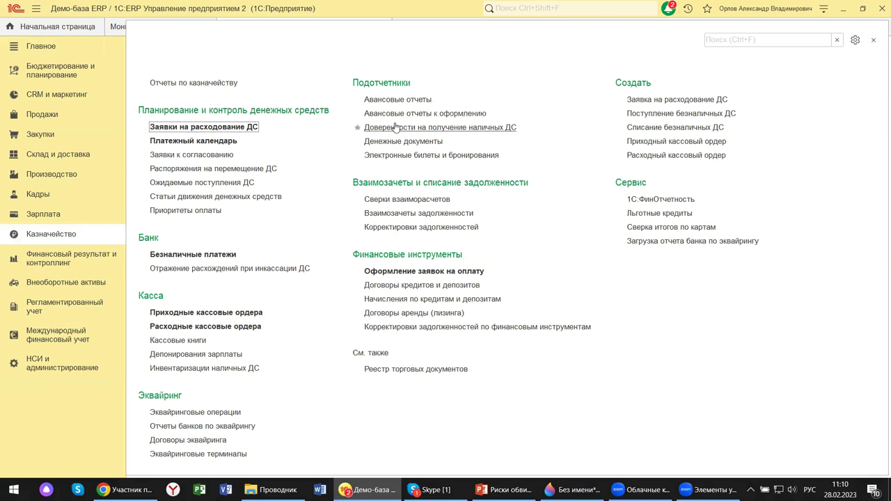
pyautogui.click(188, 142)
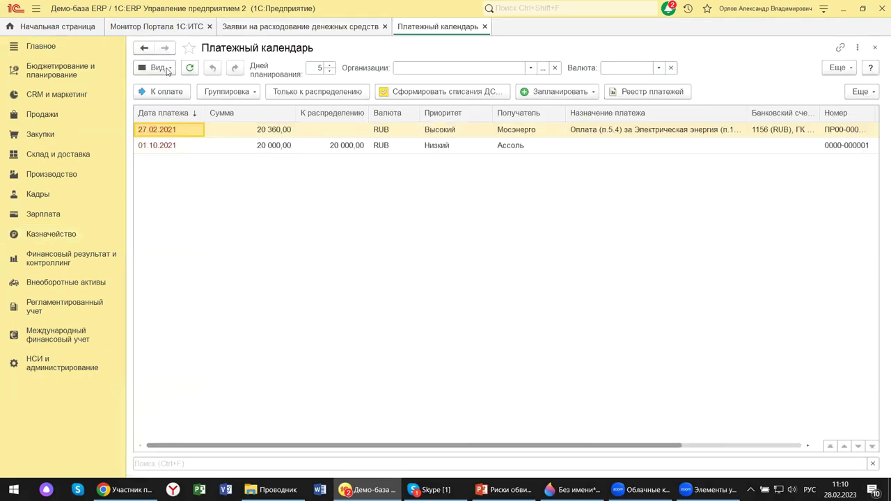
pyautogui.click(167, 69)
pyautogui.click(174, 99)
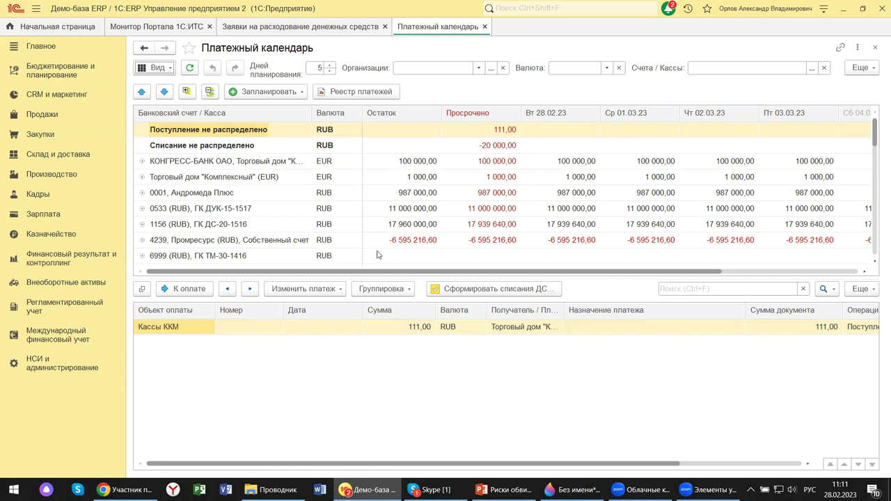
# - Check the payments of individual ruble accounts and open the Мосэнерго expenditure request under the ГК ДС-20-1516 account
pyautogui.click(209, 198)
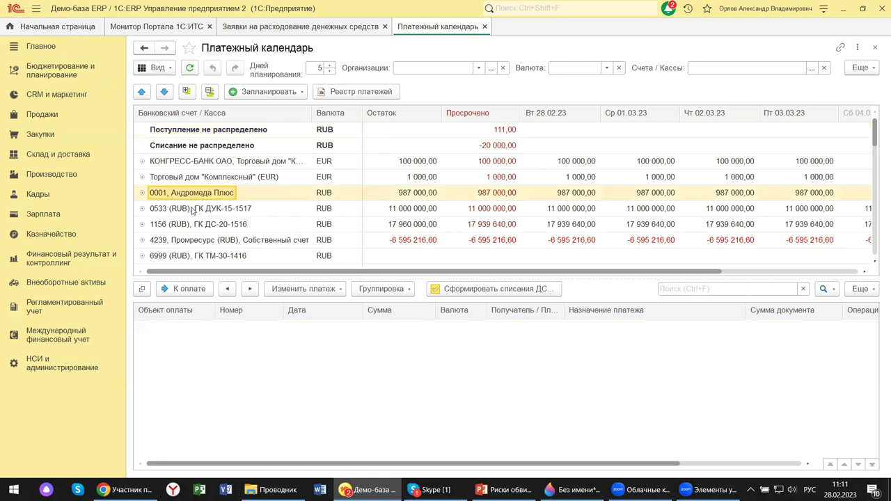
pyautogui.click(194, 210)
pyautogui.click(189, 226)
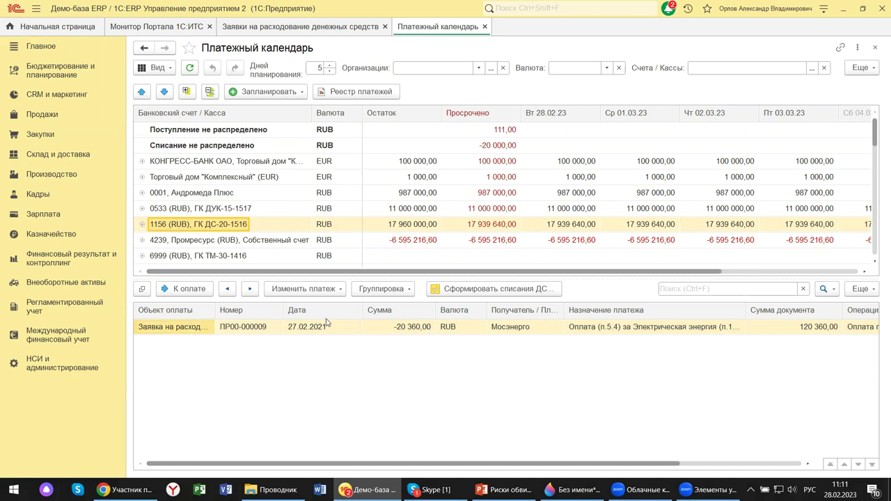
pyautogui.click(184, 326)
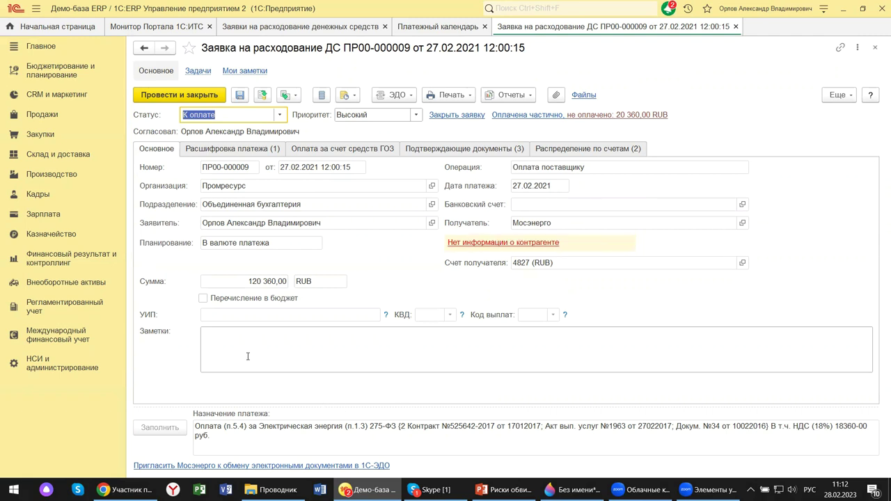
# - Highlight the contract reference in the payment purpose of the Мосэнерго request to examine it, and close the request
pyautogui.click(222, 343)
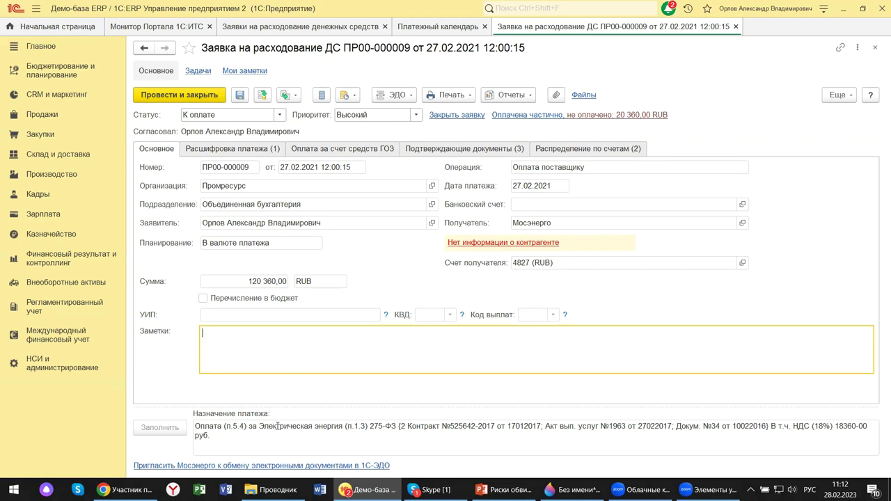
pyautogui.press('super+e')
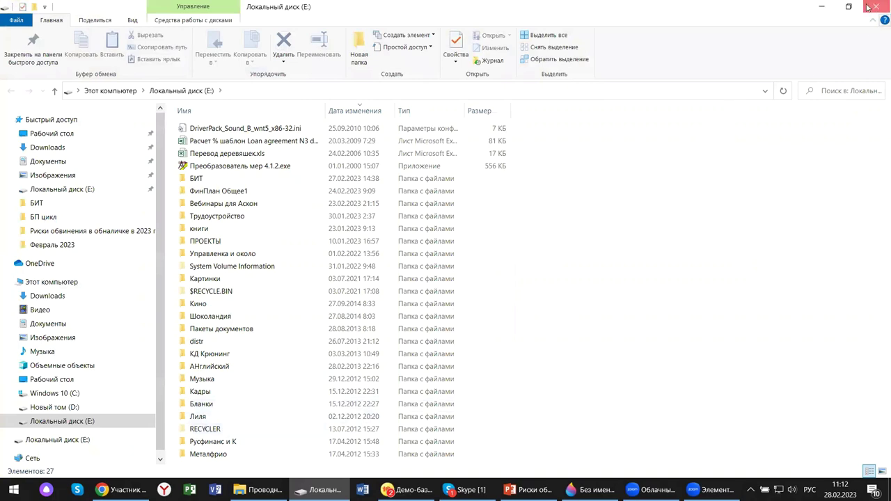
pyautogui.click(874, 5)
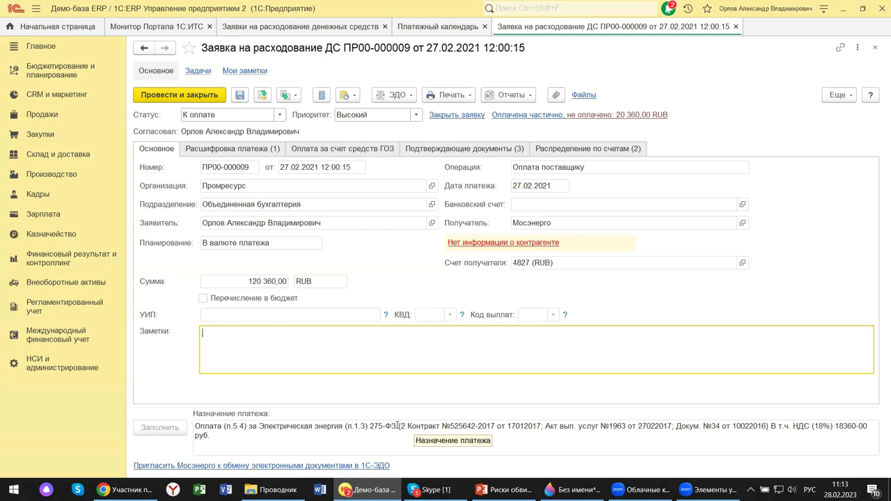
pyautogui.moveTo(406, 426); pyautogui.dragTo(544, 427)
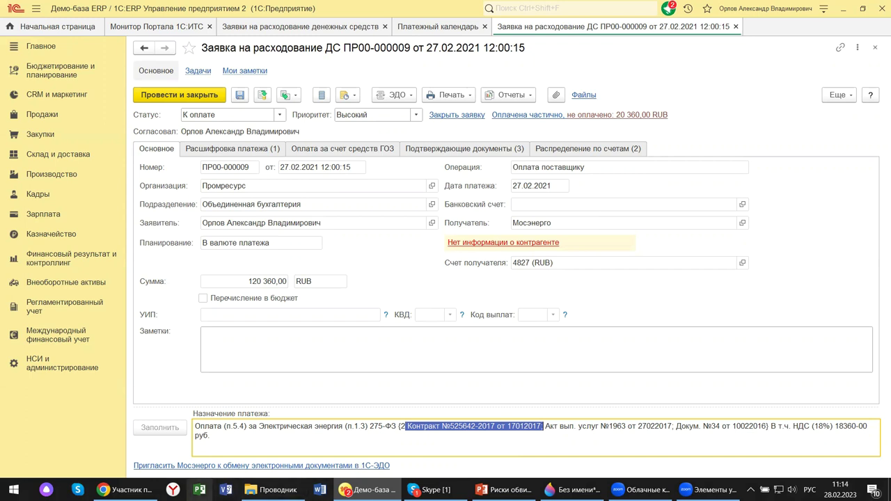
pyautogui.moveTo(381, 483)
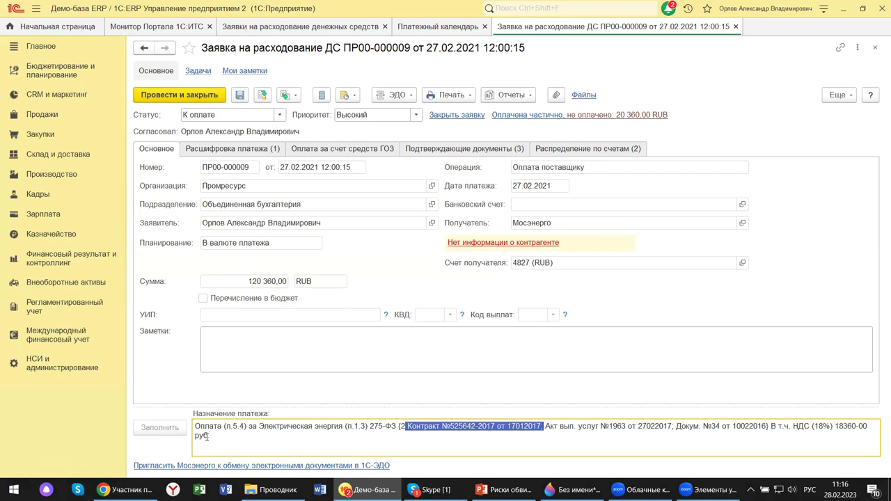
pyautogui.click(875, 49)
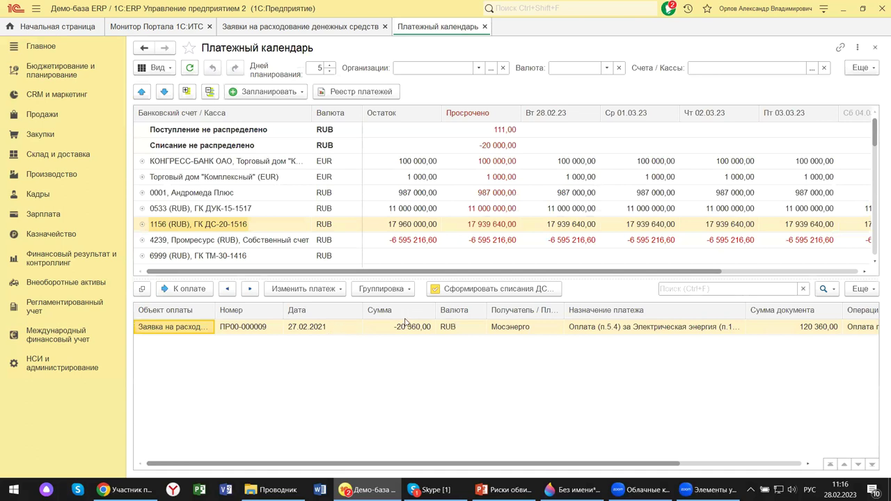
# - Start forming the cash write-off for the Мосэнерго request, review the control results and close the form without creating payments
pyautogui.click(473, 289)
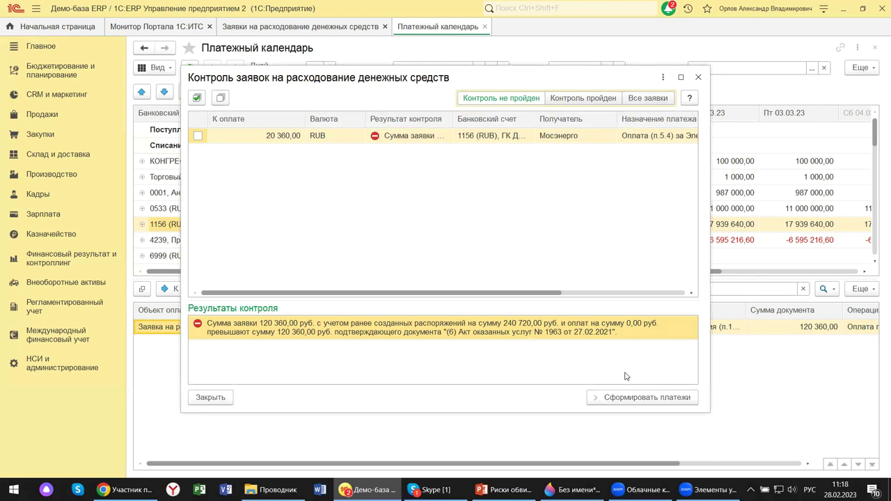
pyautogui.click(699, 77)
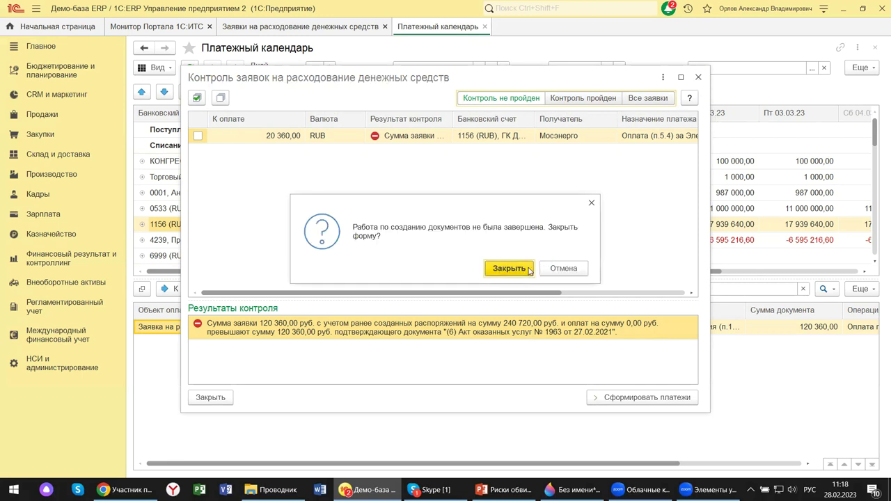
pyautogui.click(509, 269)
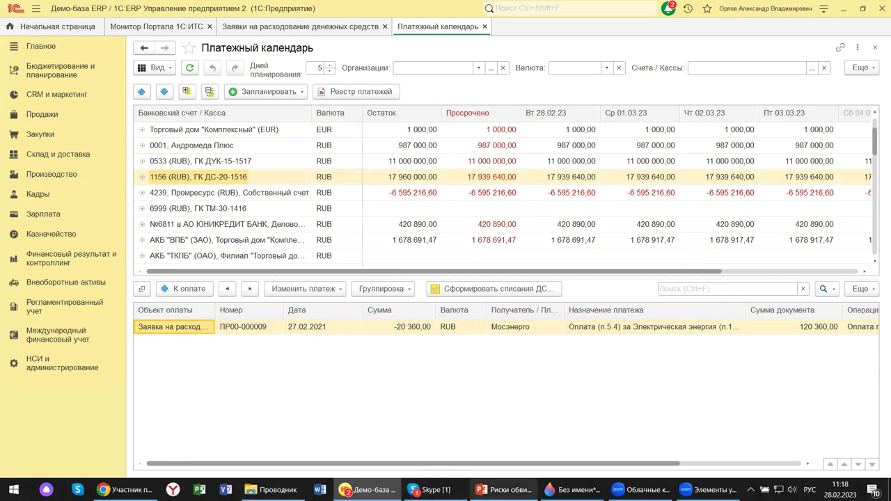
# - Switch to the PowerPoint presentation about the risks of cash-out accusations in 2023
pyautogui.click(504, 490)
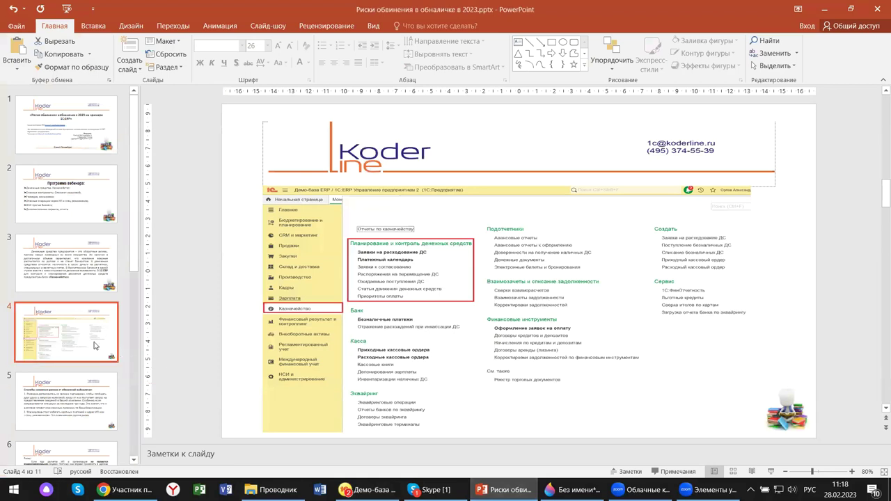
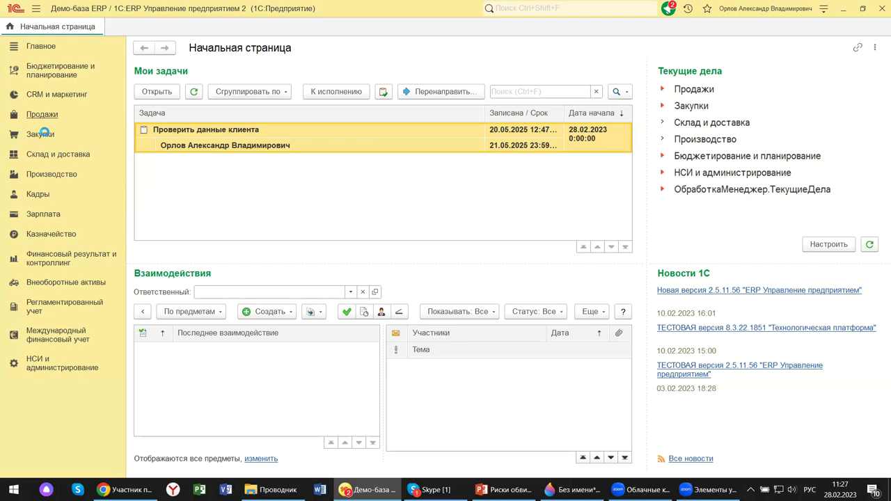
# - Open the list of clients in the sales section and open the Инвема partner card
pyautogui.click(22, 117)
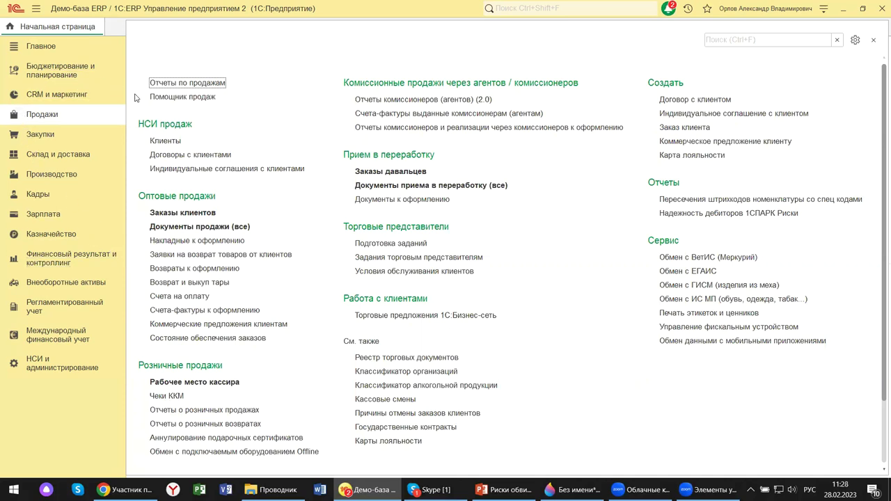
pyautogui.click(161, 143)
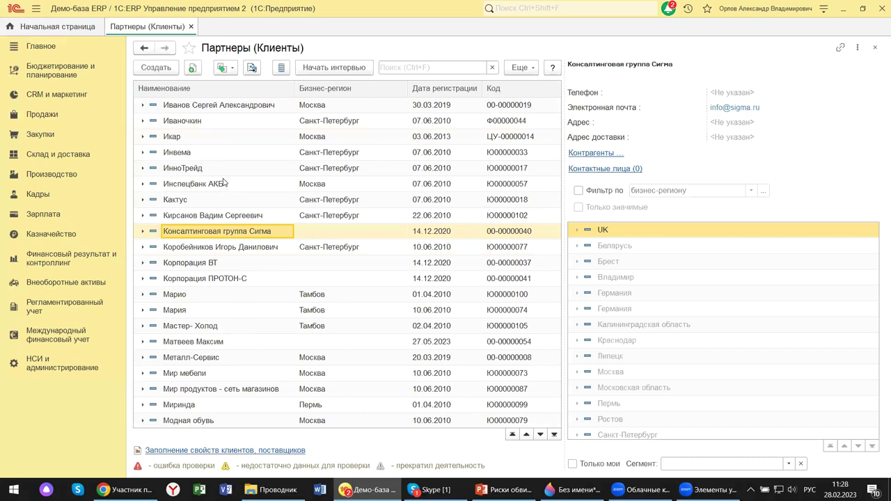
pyautogui.click(182, 158)
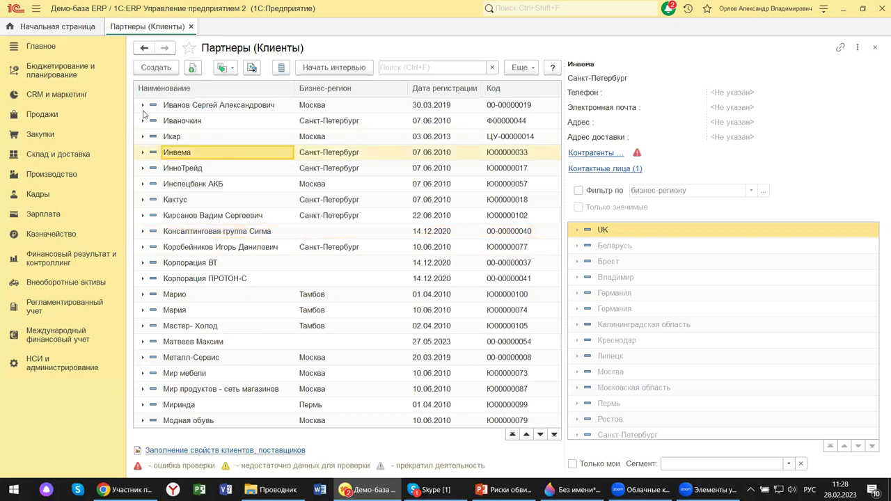
pyautogui.doubleClick(193, 152)
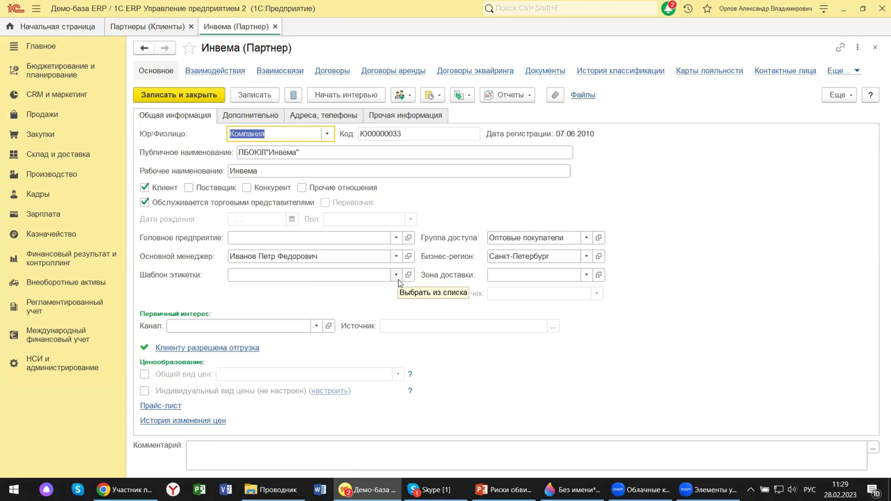
# - Review the additional details and the addresses and phones of the Инвема partner, and return to its general information
pyautogui.click(263, 116)
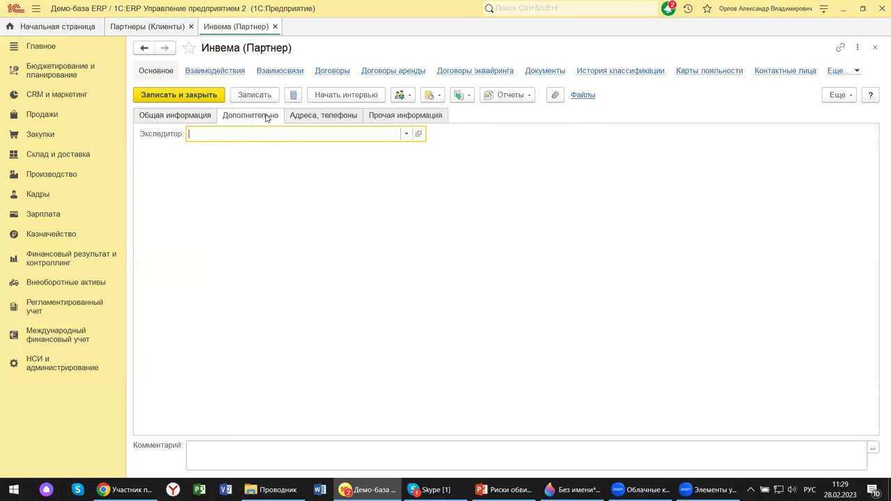
pyautogui.click(360, 120)
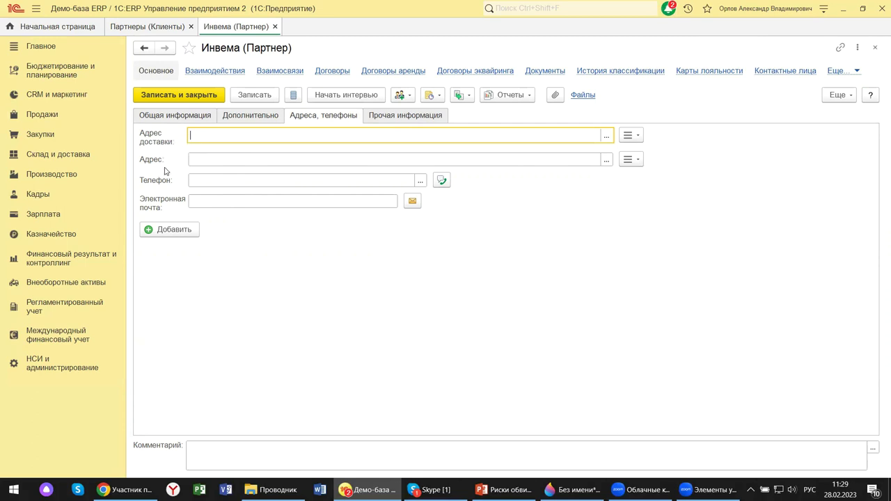
pyautogui.click(179, 117)
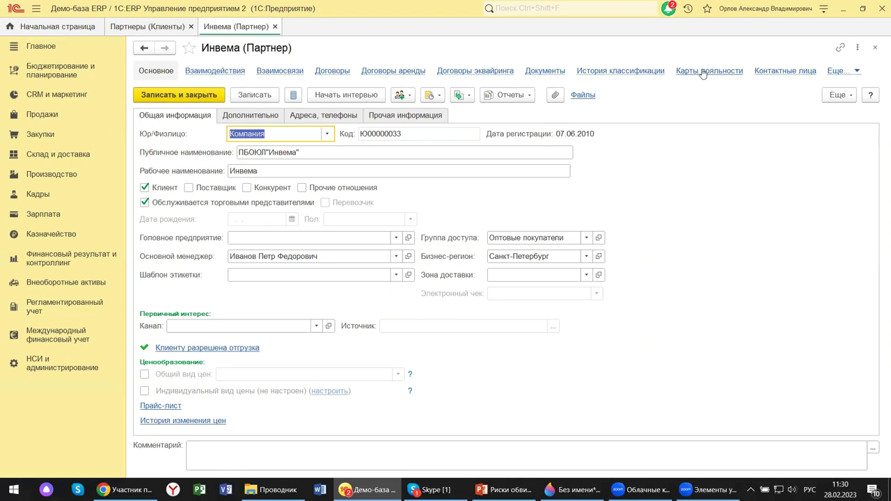
# - Start a new partner relationship for Инвема and look at the available kinds of relationship without choosing one
pyautogui.click(268, 77)
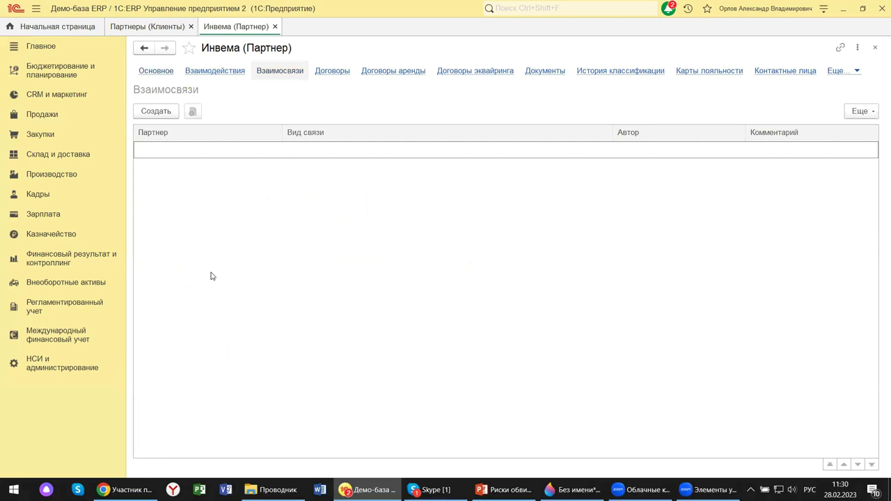
pyautogui.click(158, 112)
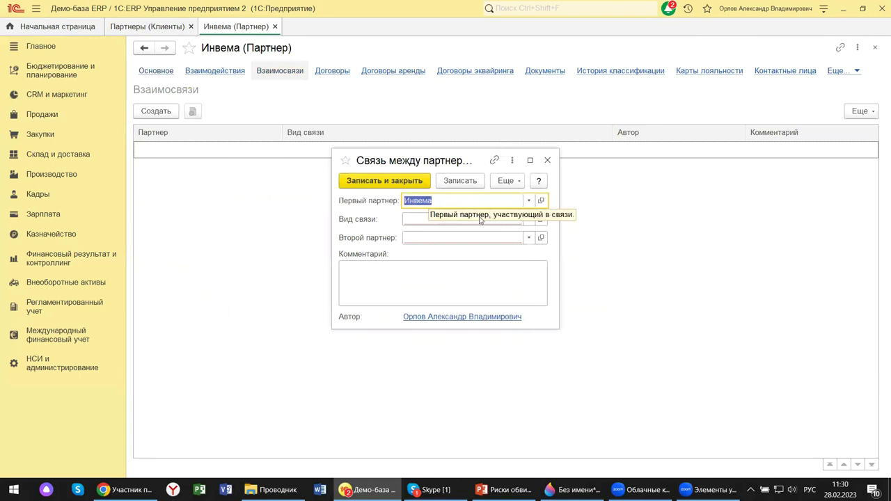
pyautogui.click(528, 221)
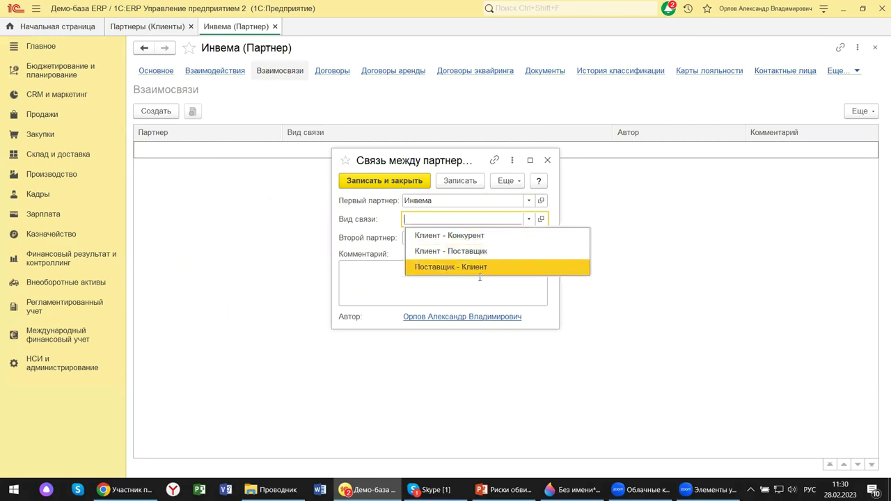
pyautogui.click(374, 290)
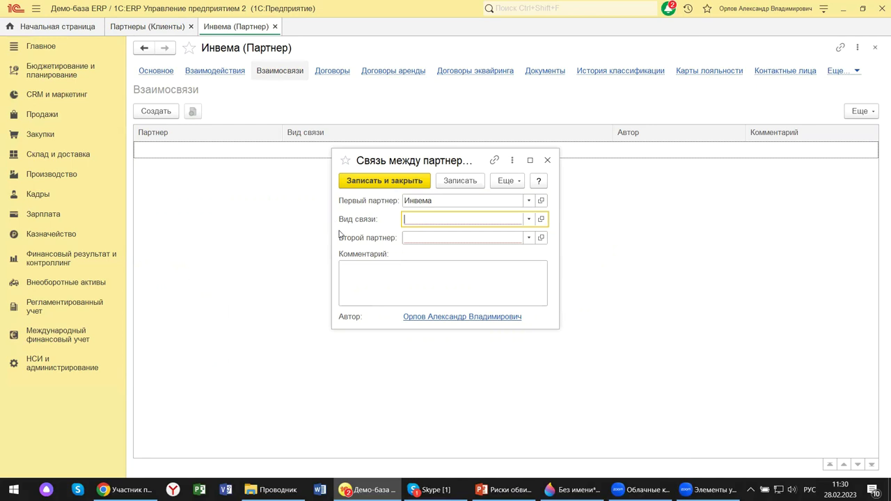
# - View the full partner list for the second partner of the relationship, and close the list and the relationship form without saving
pyautogui.click(527, 241)
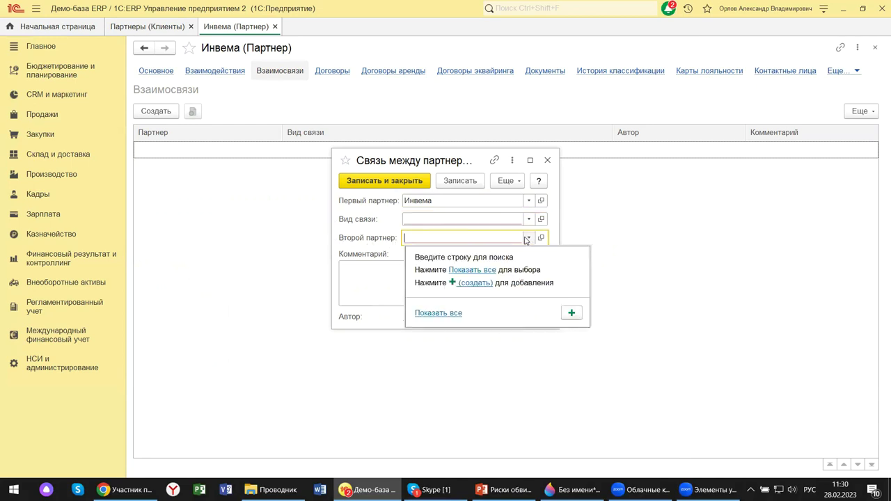
pyautogui.click(466, 269)
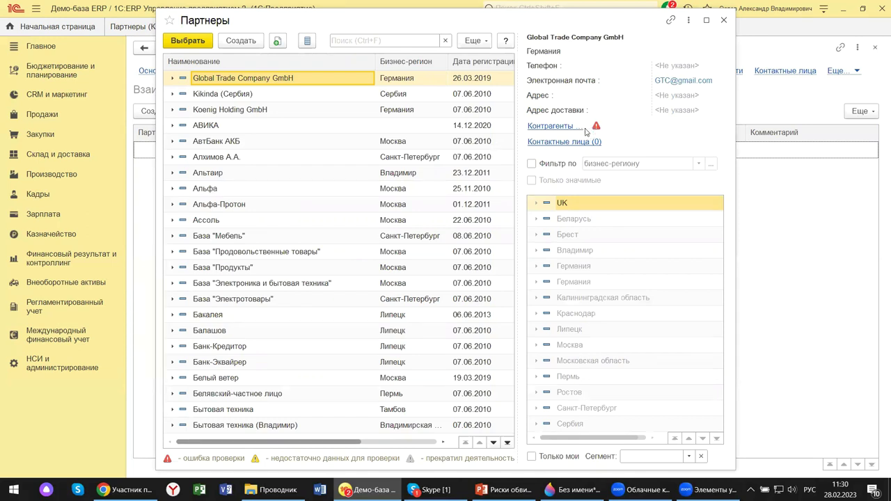
pyautogui.click(787, 244)
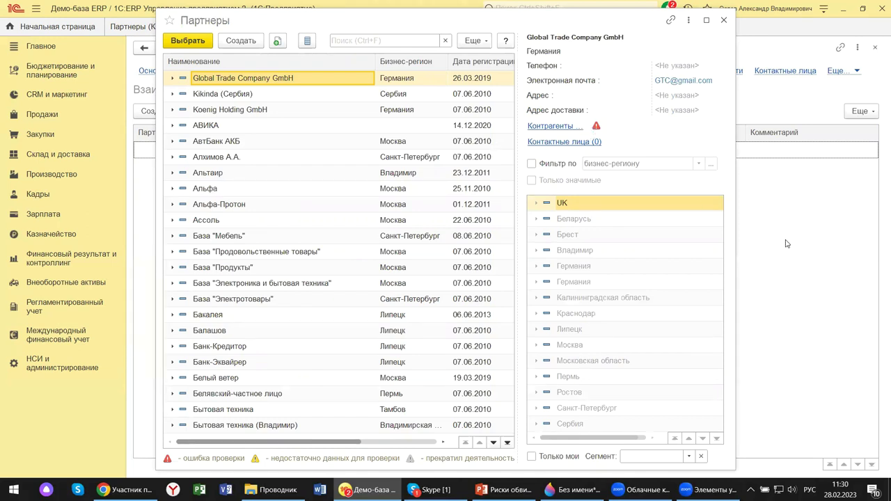
pyautogui.click(682, 51)
pyautogui.click(725, 20)
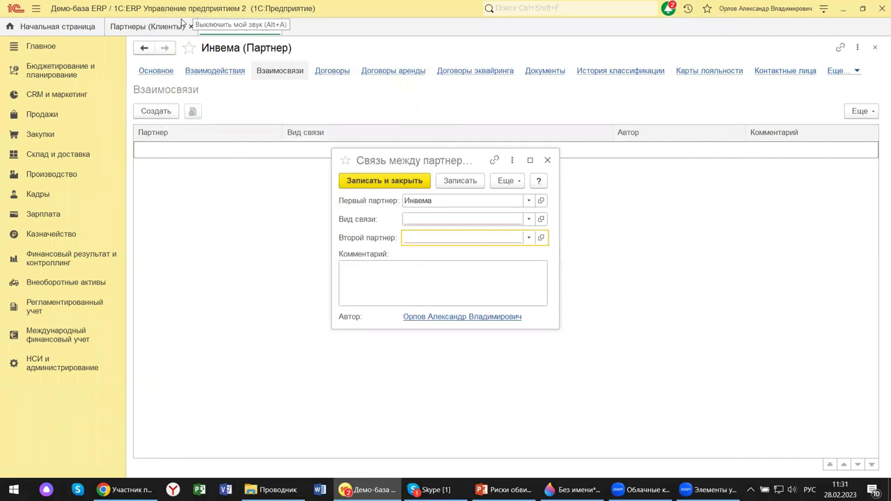
pyautogui.click(548, 161)
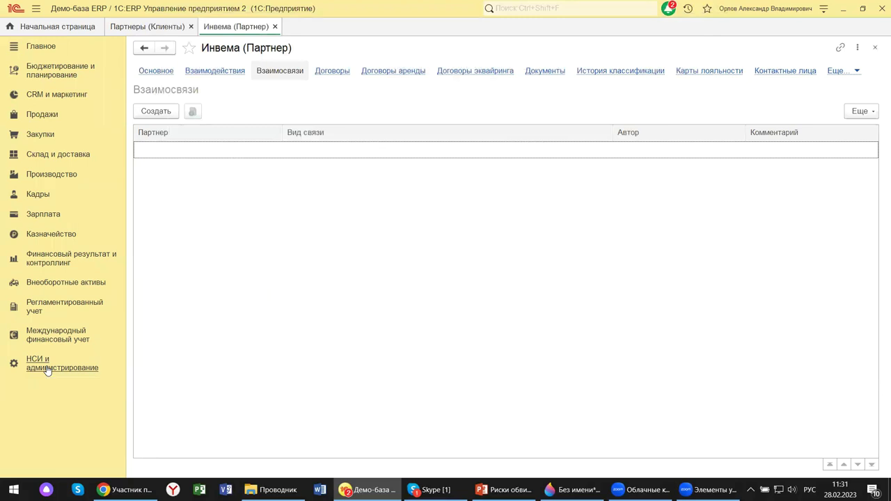
# - View the Справки 1СПАРК Риски list in the purchasing section, and close it together with the Инвема partner card
pyautogui.click(40, 135)
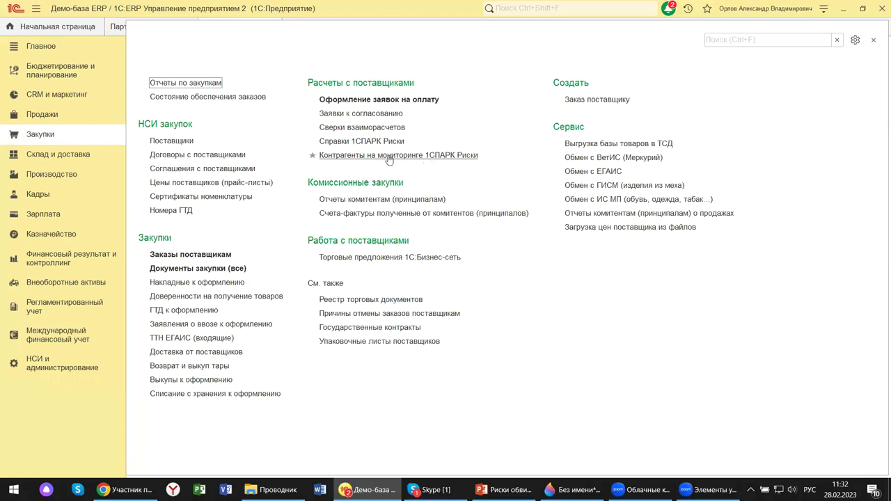
pyautogui.click(347, 145)
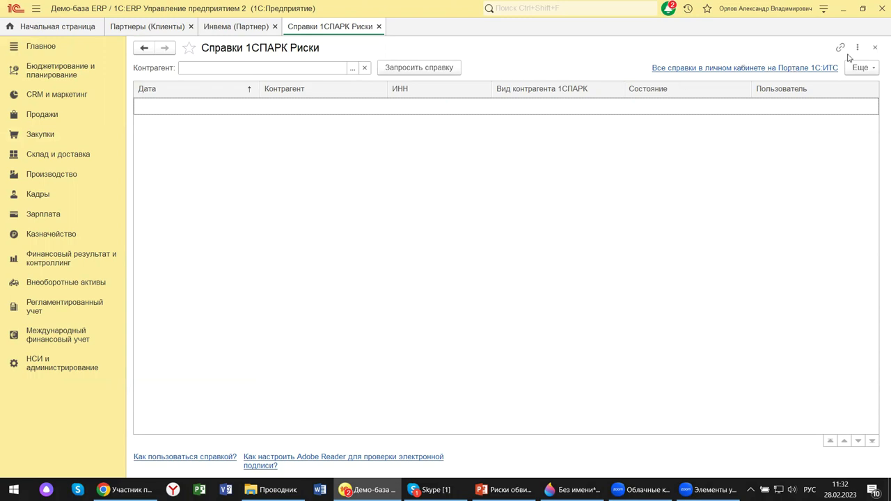
pyautogui.click(874, 48)
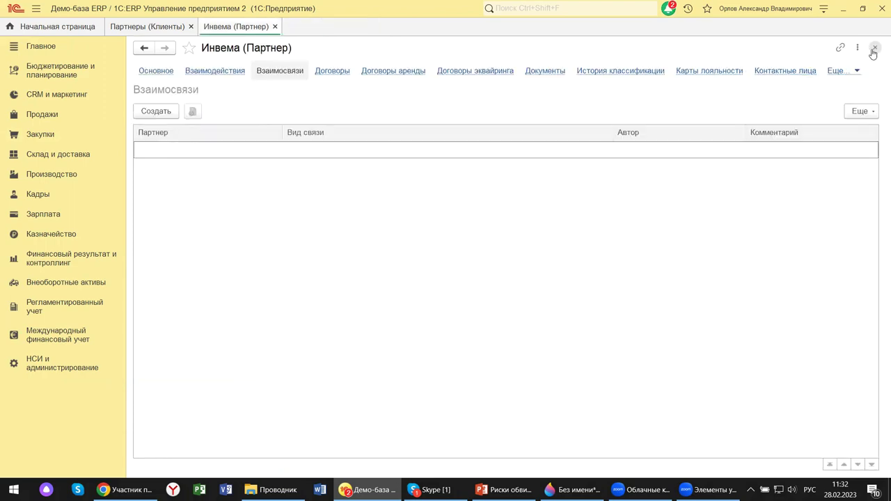
pyautogui.click(874, 47)
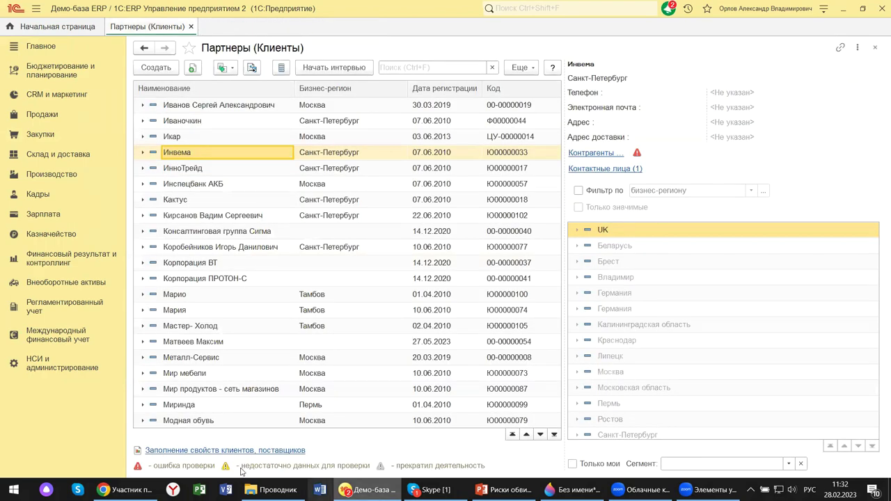
# - Open the Контрагенты на мониторинге 1СПАРК Риски list, read its help page, and close both
pyautogui.click(39, 136)
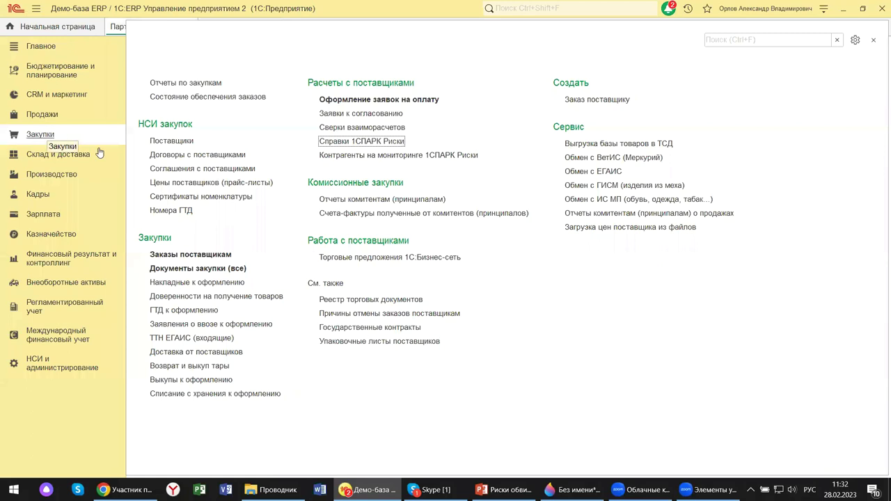
pyautogui.click(407, 155)
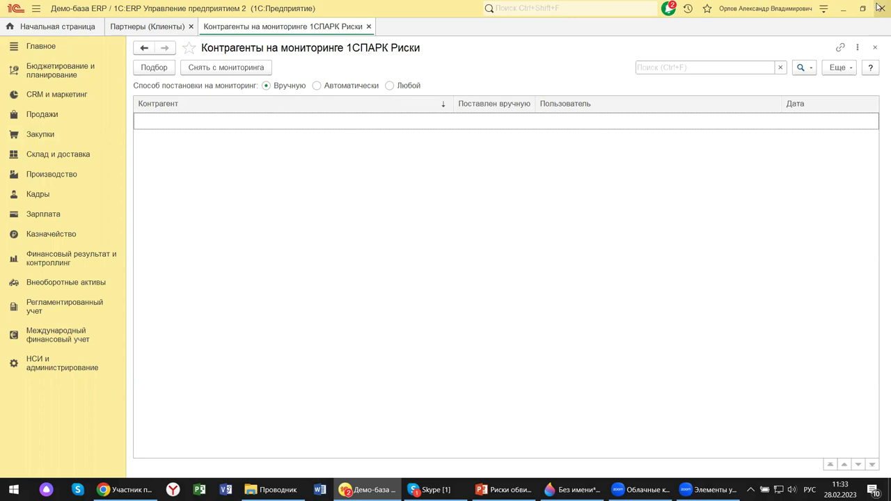
pyautogui.click(872, 72)
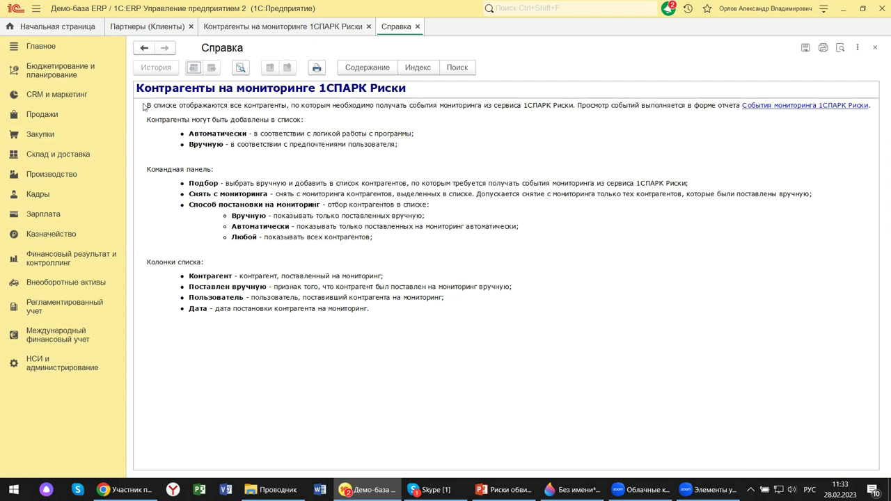
pyautogui.click(877, 50)
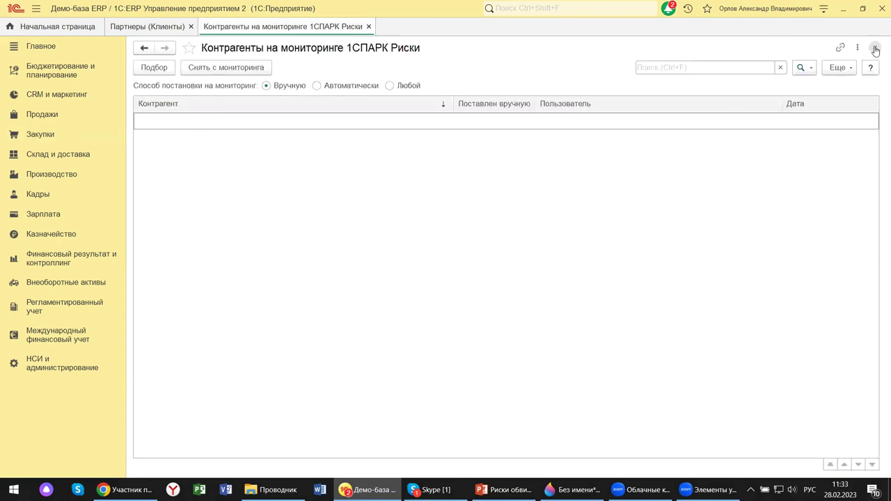
pyautogui.click(876, 47)
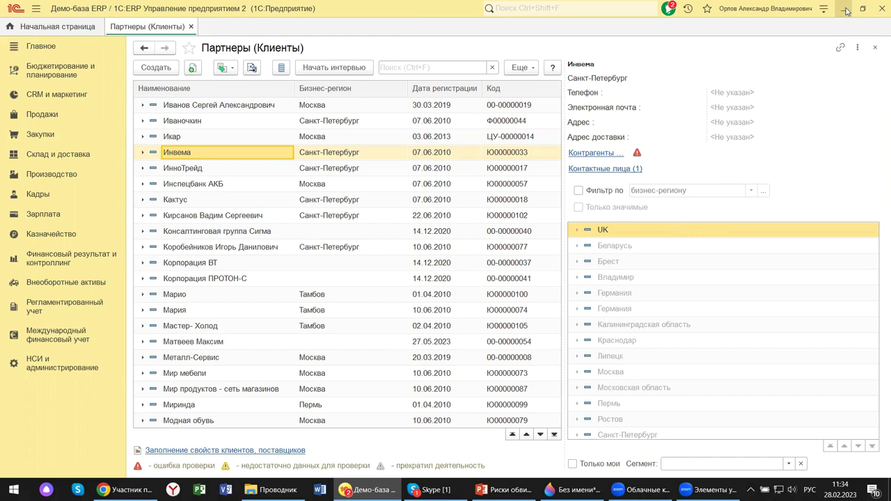
# - Switch to the PowerPoint presentation and show slide 7 about the two main schemes of illegal business splitting
pyautogui.moveTo(126, 489)
pyautogui.moveTo(432, 490)
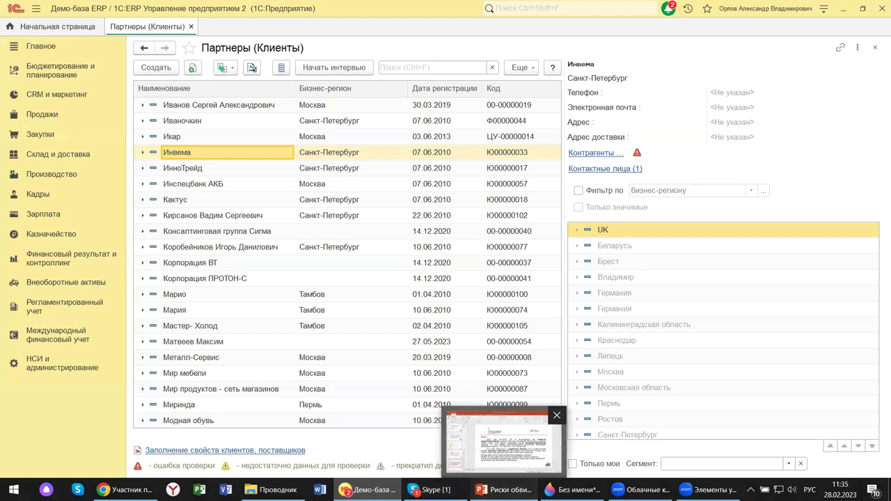
pyautogui.click(500, 490)
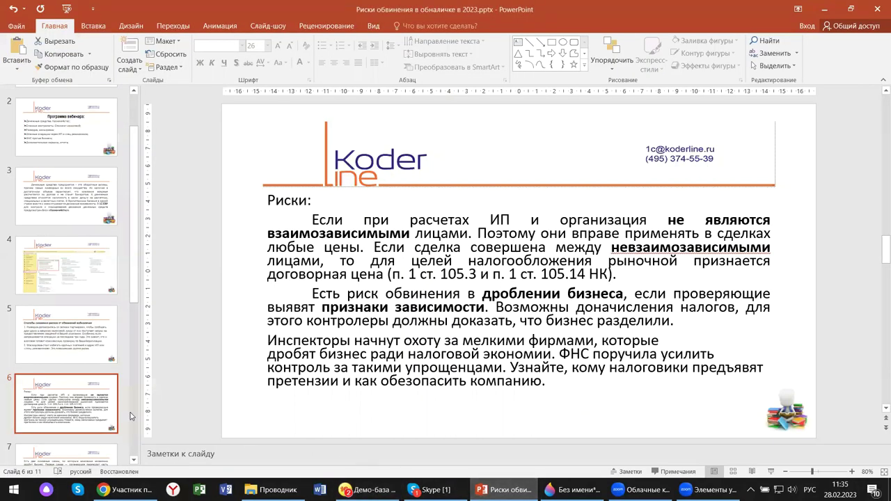
pyautogui.scroll(-1, 119, 420)
pyautogui.click(82, 443)
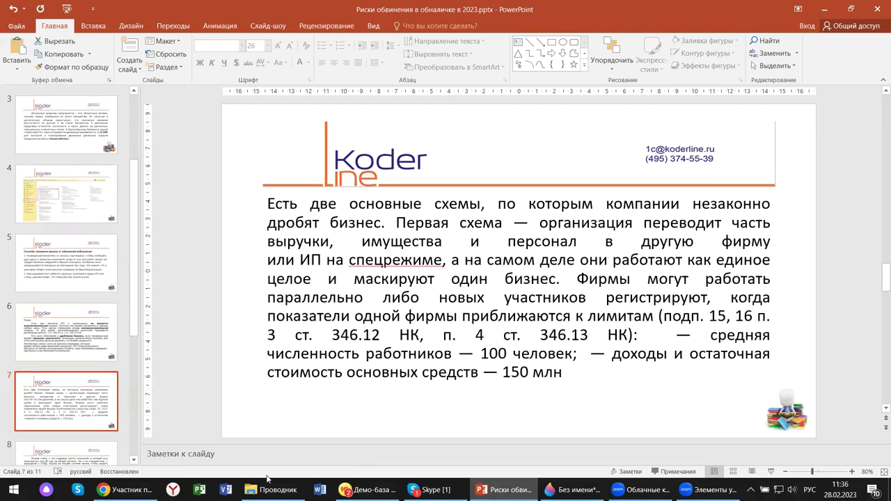
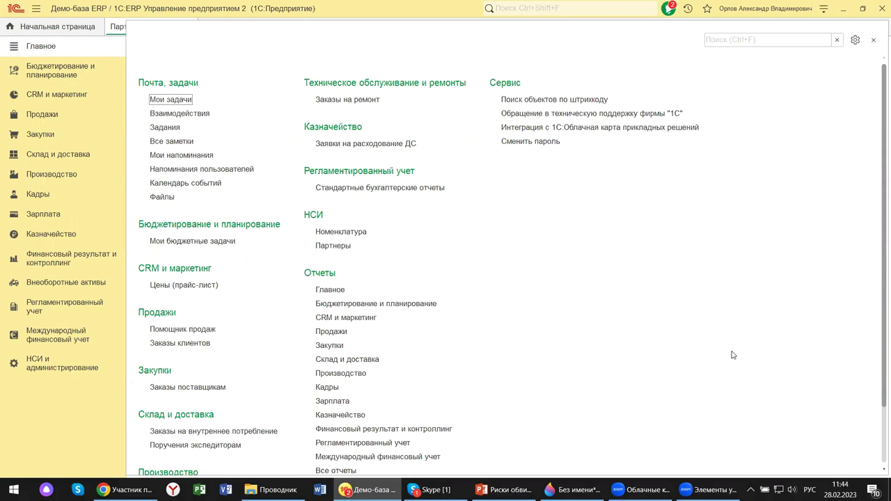
pyautogui.scroll(-3, 731, 355)
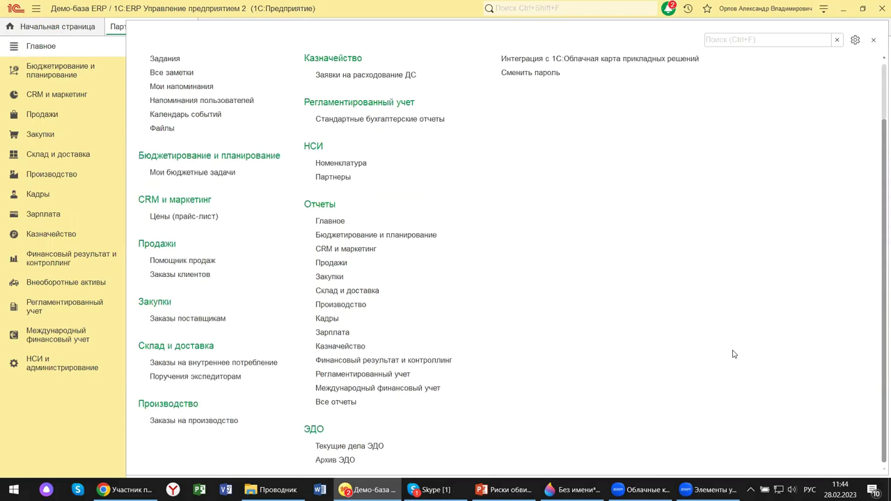
pyautogui.scroll(3, 733, 354)
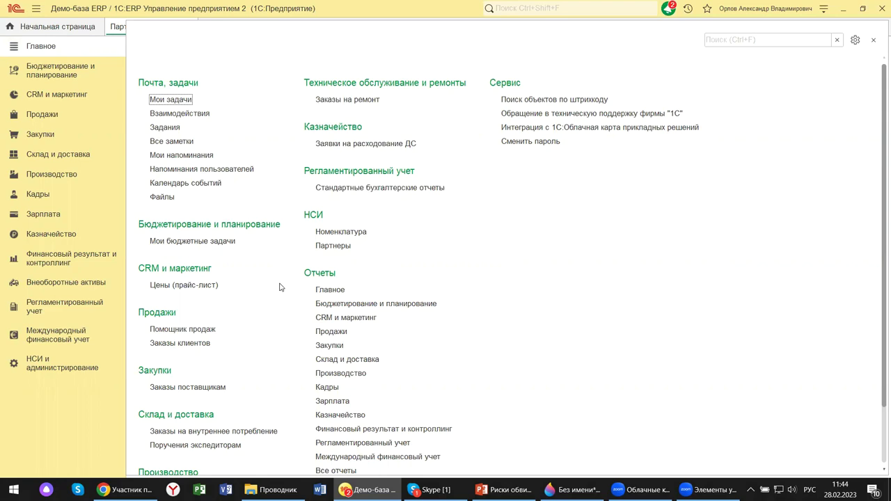
pyautogui.scroll(-3, 281, 287)
pyautogui.scroll(3, 281, 287)
pyautogui.scroll(-3, 281, 287)
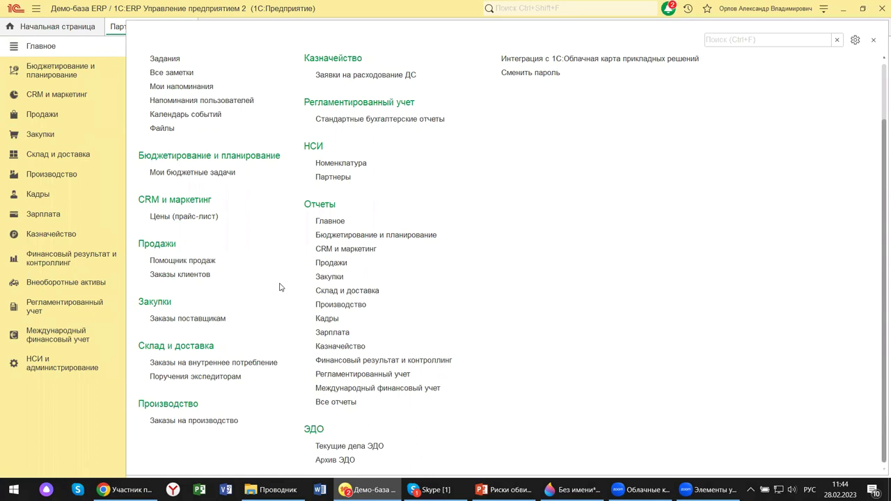
# - Review the Настройки и справочники page of the CRM и маркетинг section down to Управление ассортиментом, and close it
pyautogui.click(53, 100)
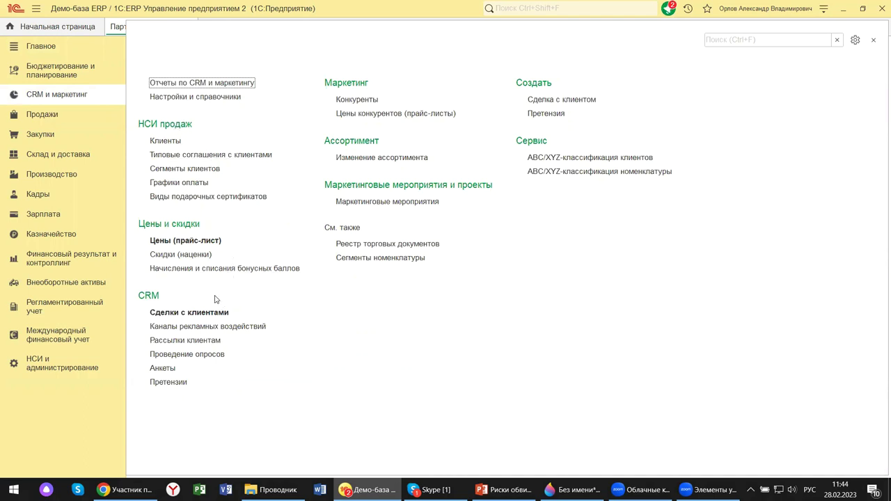
pyautogui.click(206, 99)
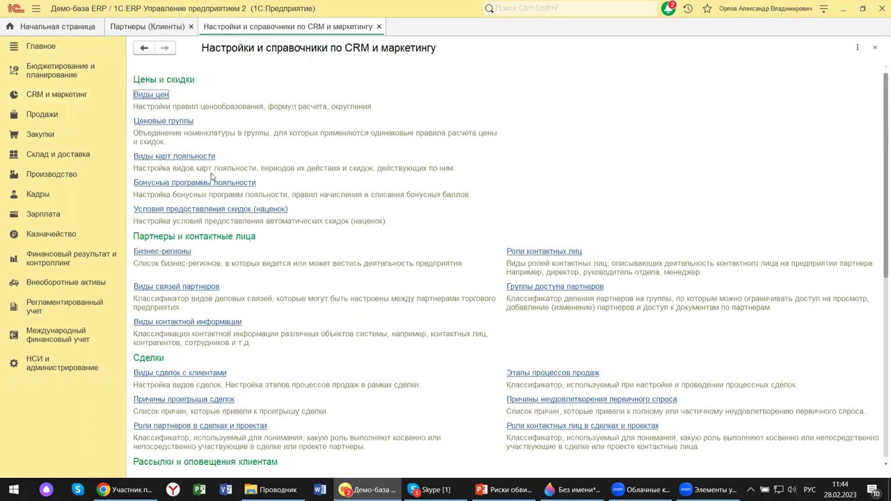
pyautogui.scroll(-2, 333, 291)
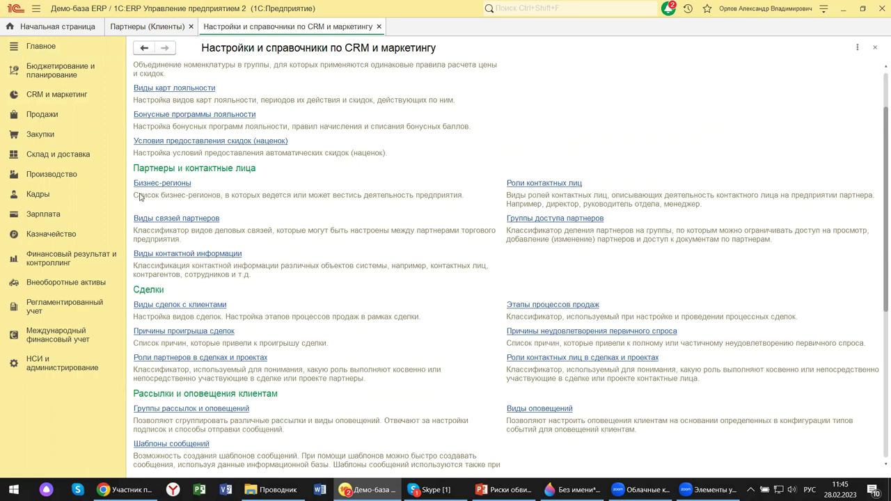
pyautogui.scroll(-2, 161, 262)
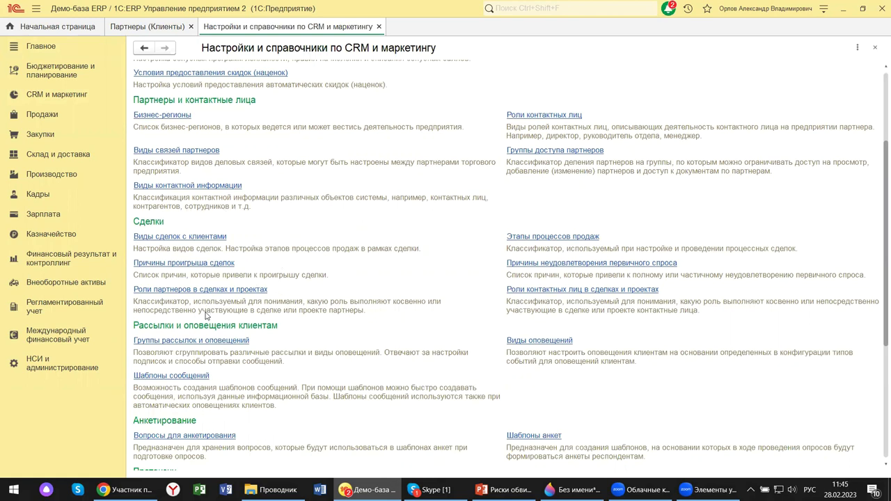
pyautogui.scroll(-6, 206, 317)
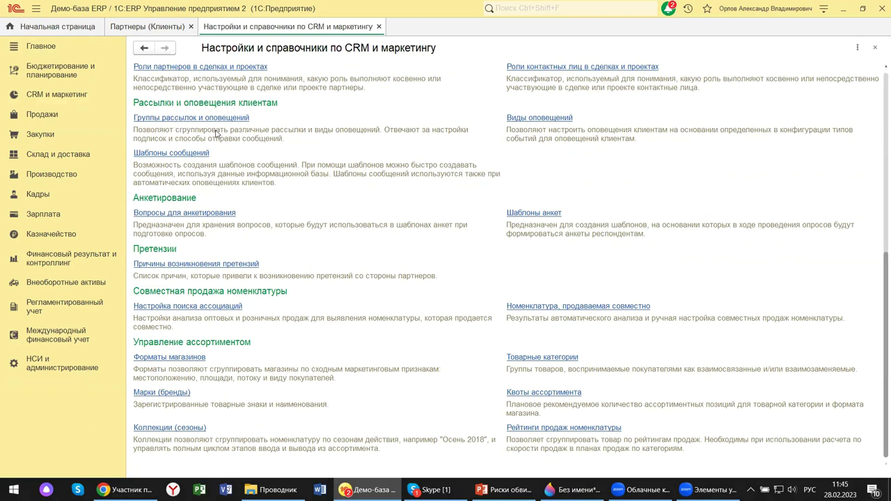
pyautogui.scroll(5, 391, 232)
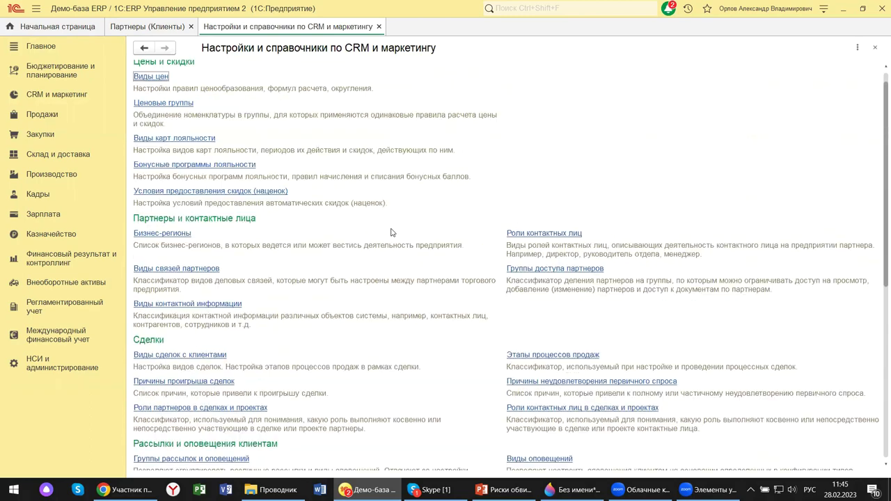
pyautogui.scroll(1, 391, 232)
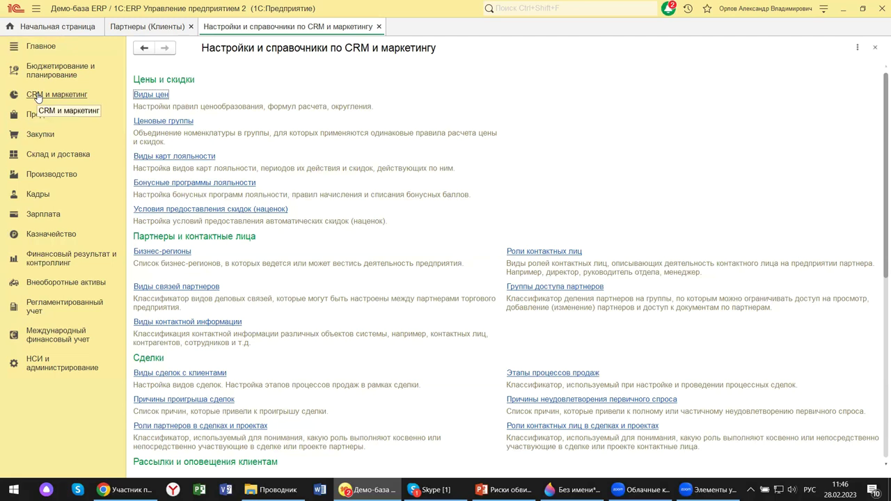
pyautogui.click(875, 47)
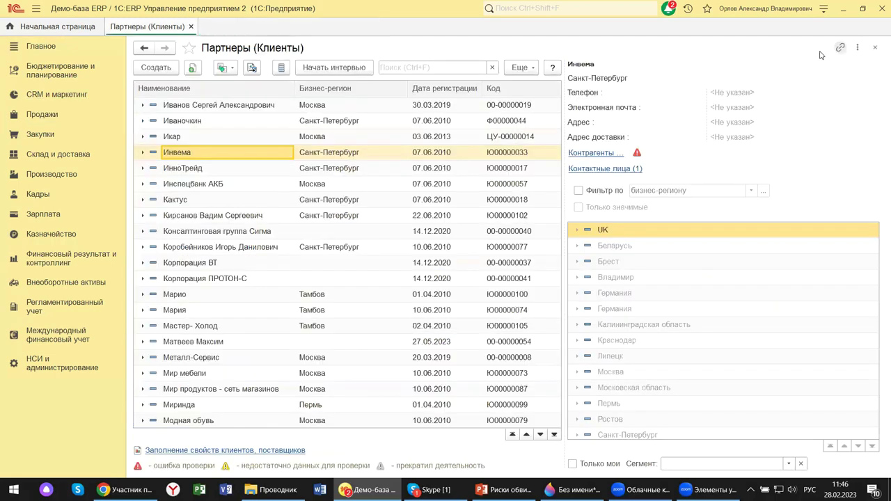
# - Open the Отчеты по CRM и маркетингу page and look through its reports, including the Анализ клиентской базы group
pyautogui.click(55, 98)
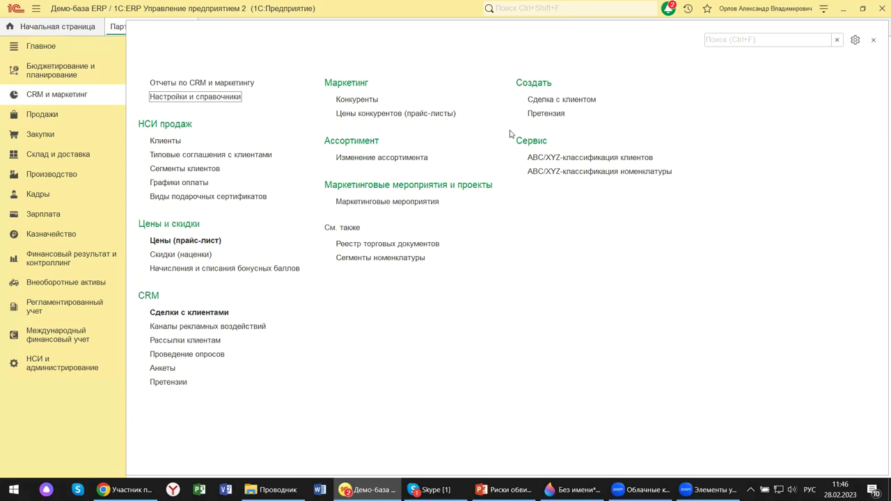
pyautogui.click(168, 85)
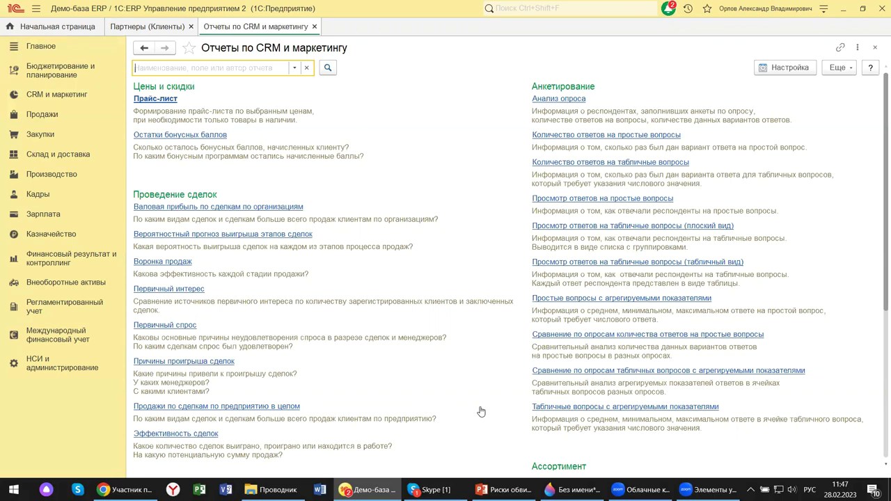
pyautogui.scroll(-5, 480, 412)
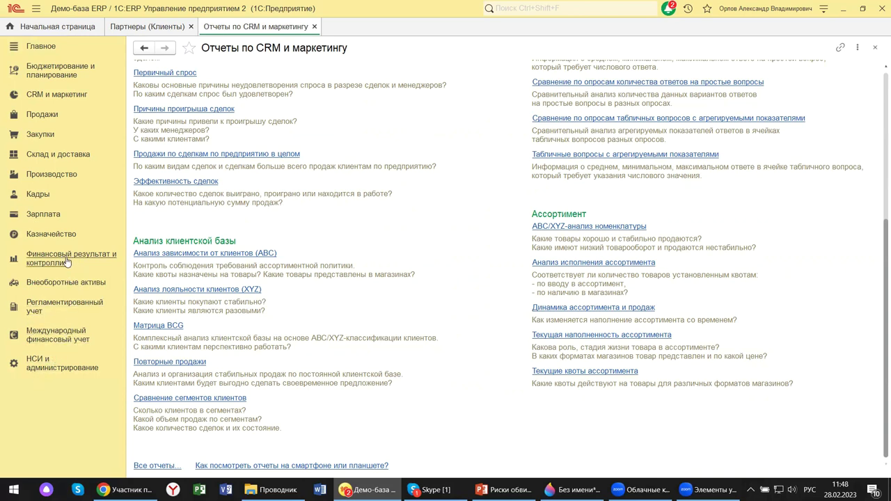
# - View the commands of the Закупки and Продажи sections, and close the CRM reports page and the client partner list
pyautogui.click(41, 136)
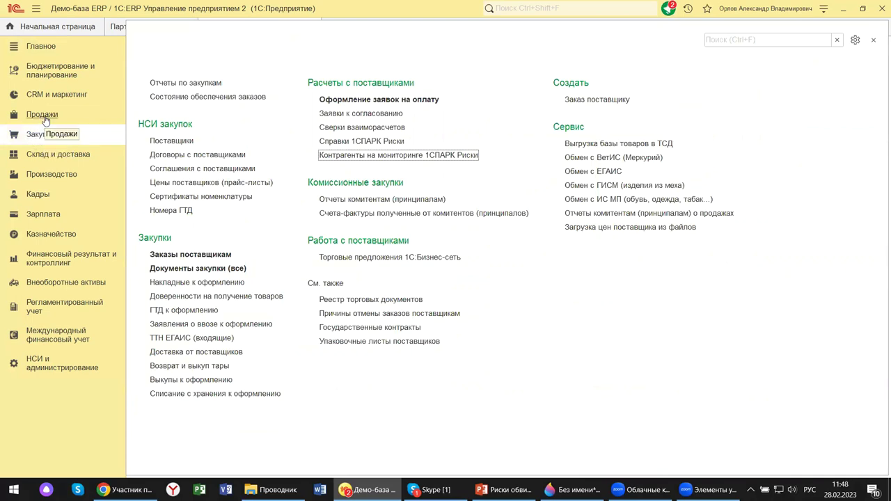
pyautogui.click(44, 117)
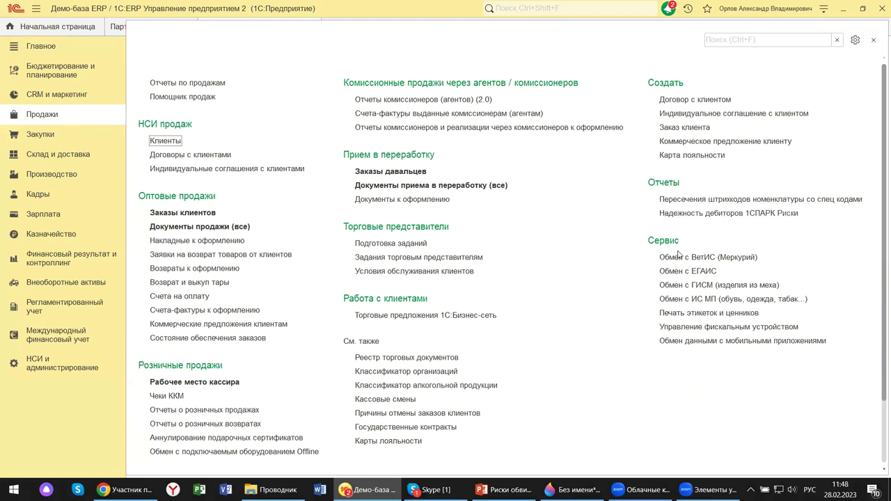
pyautogui.click(874, 40)
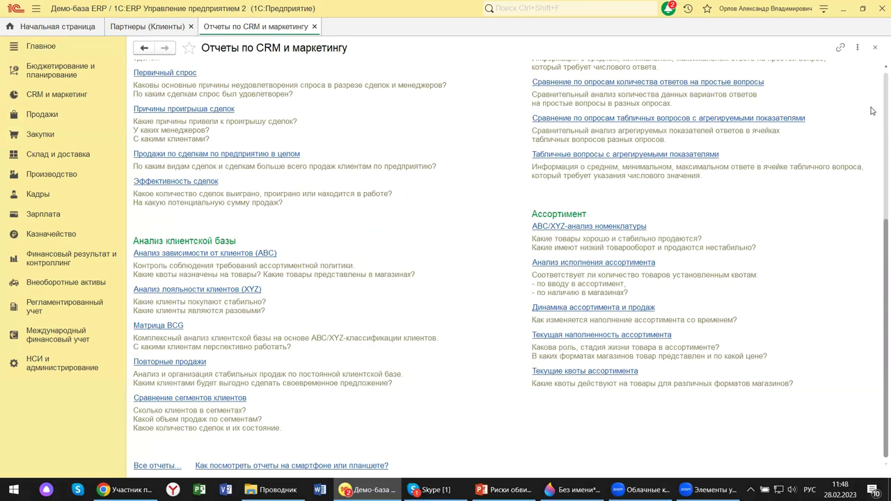
pyautogui.click(875, 47)
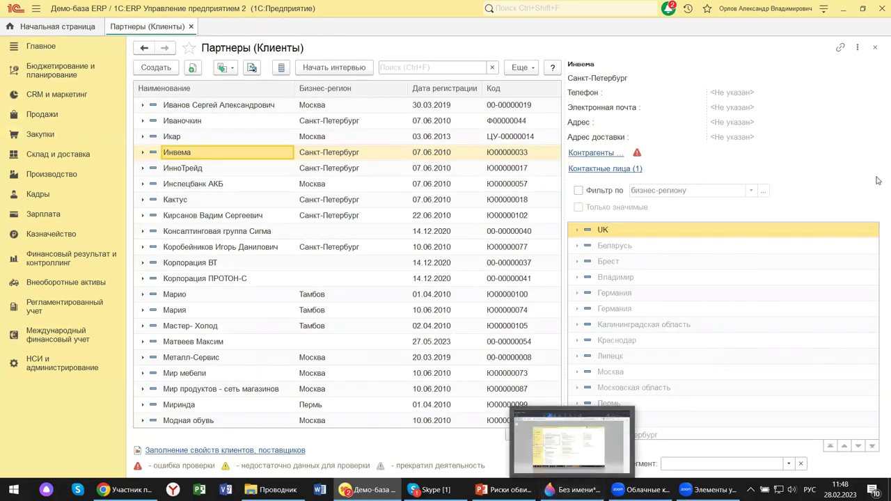
pyautogui.click(875, 48)
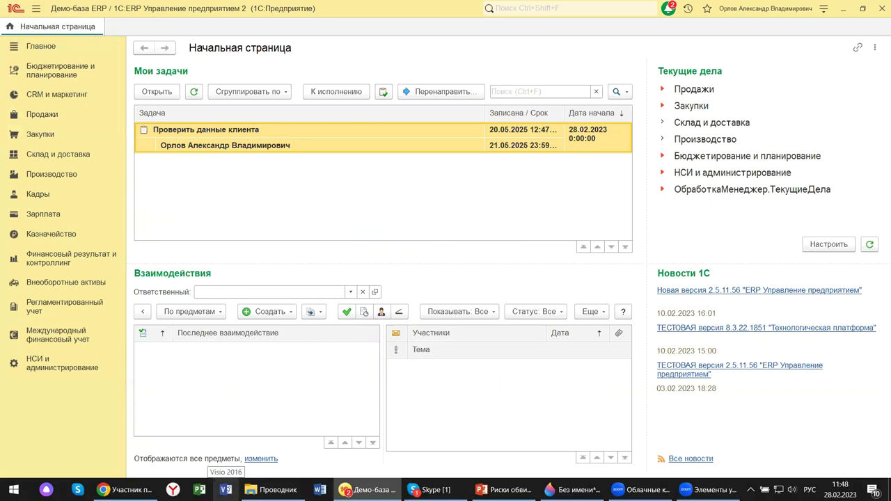
# - Look through the НСИ и администрирование section and open its Казначейство и взаиморасчеты settings
pyautogui.click(35, 367)
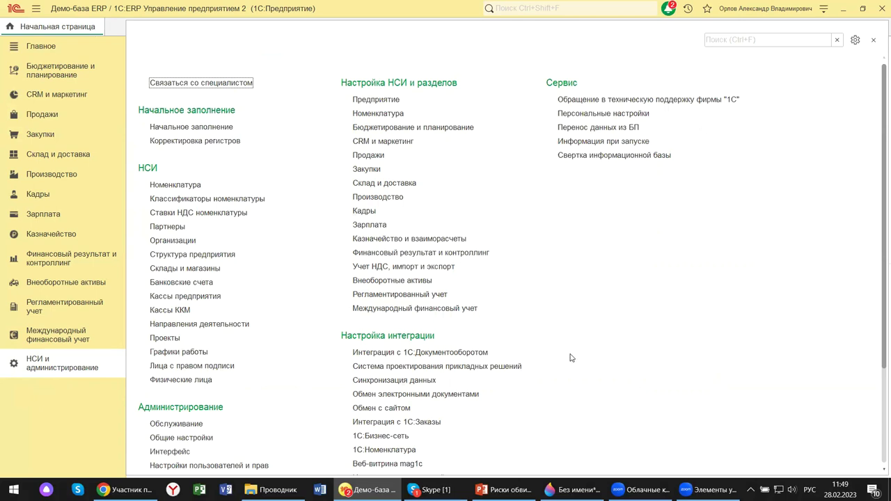
pyautogui.scroll(-1, 571, 358)
pyautogui.scroll(-1, 571, 358)
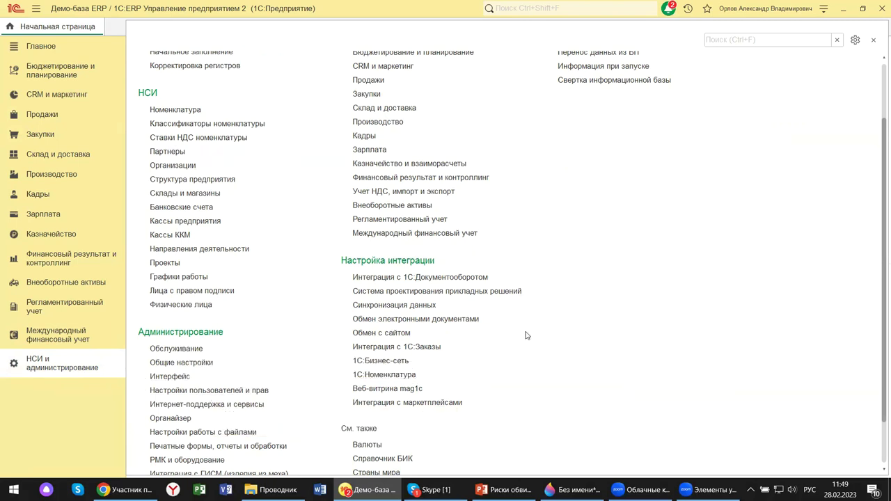
pyautogui.scroll(2, 529, 333)
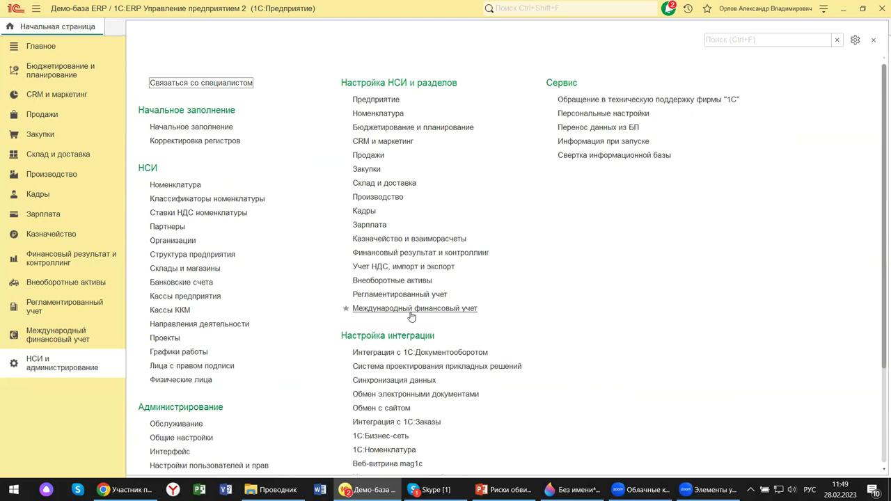
pyautogui.click(382, 240)
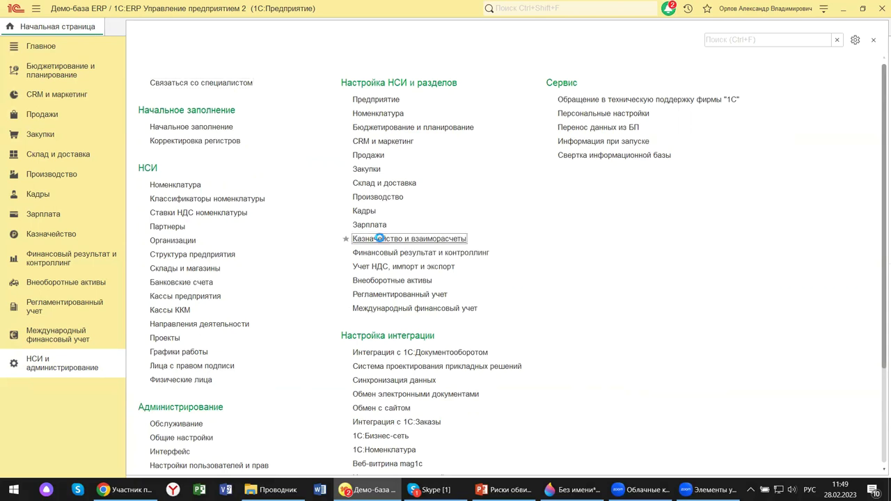